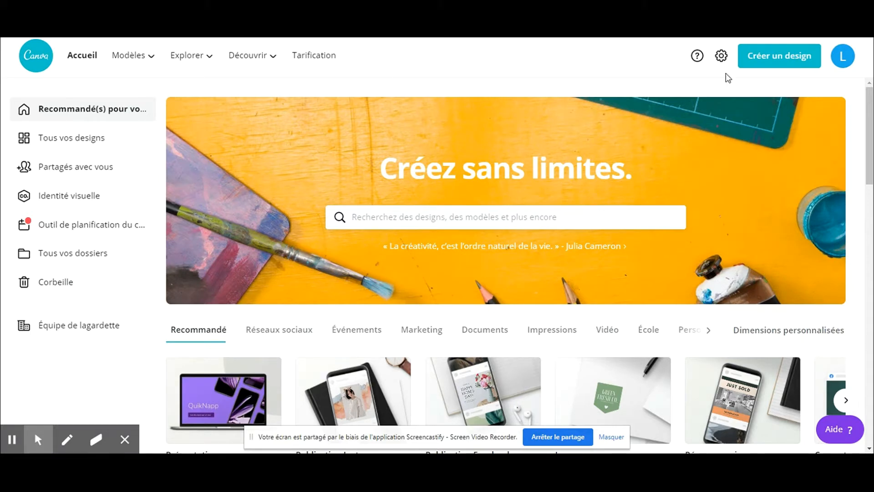
# Create a blank design in the Vignette YouTube format, searching the design types for "youtub".
pyautogui.click(768, 59)
pyautogui.write('youtu')
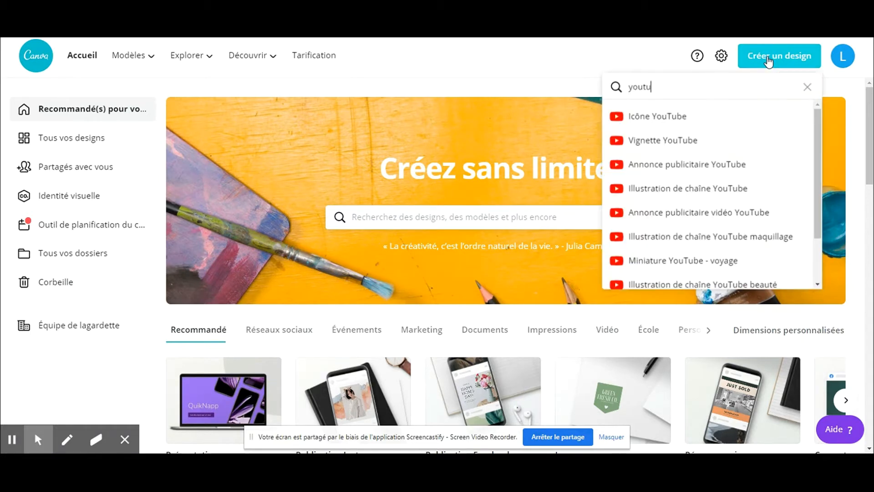
pyautogui.write('b')
pyautogui.click(666, 141)
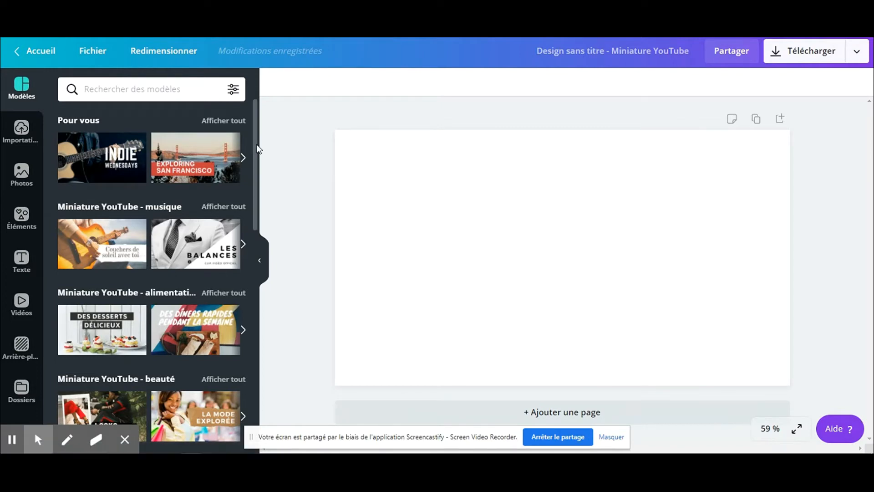
pyautogui.moveTo(258, 149); pyautogui.dragTo(255, 323)
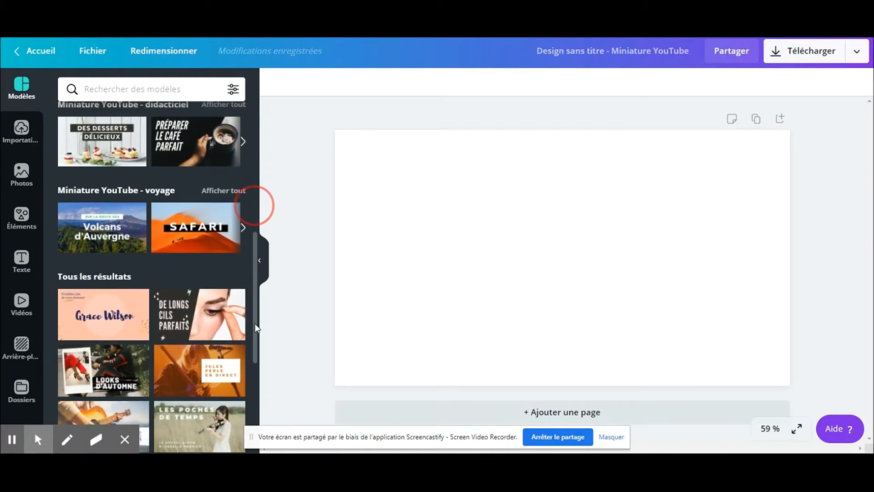
pyautogui.click(562, 257)
pyautogui.scroll(15, 139, 129)
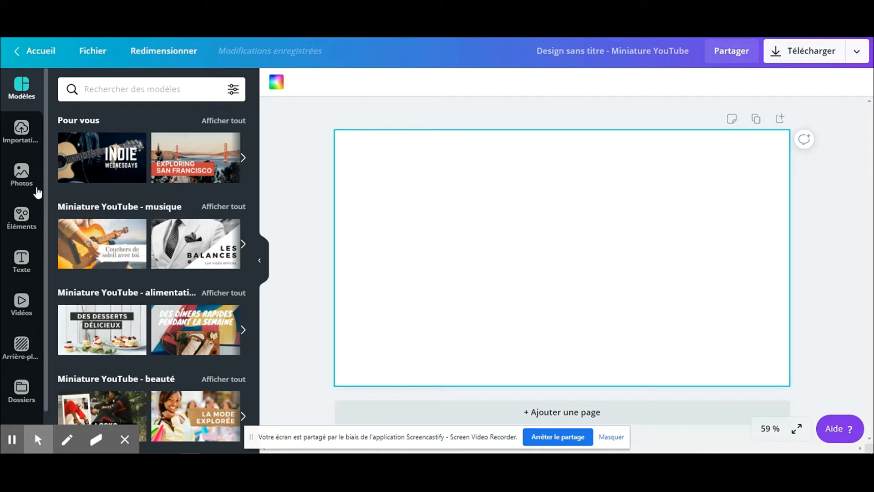
# Add a square shape, then enlarge, rotate and position it to cover the page's left part with a diagonal right edge.
pyautogui.click(22, 220)
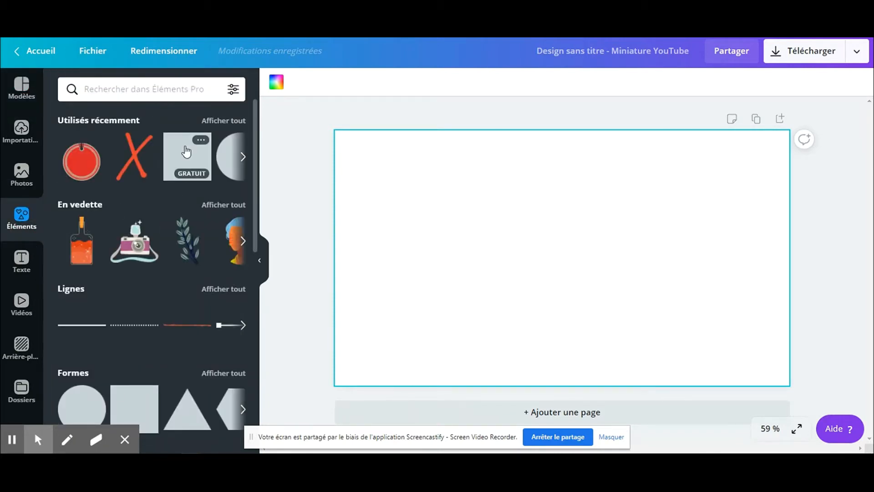
pyautogui.click(186, 158)
pyautogui.moveTo(554, 241); pyautogui.dragTo(405, 195)
pyautogui.moveTo(413, 302); pyautogui.dragTo(314, 381)
pyautogui.moveTo(339, 195); pyautogui.dragTo(298, 155)
pyautogui.moveTo(471, 205); pyautogui.dragTo(525, 205)
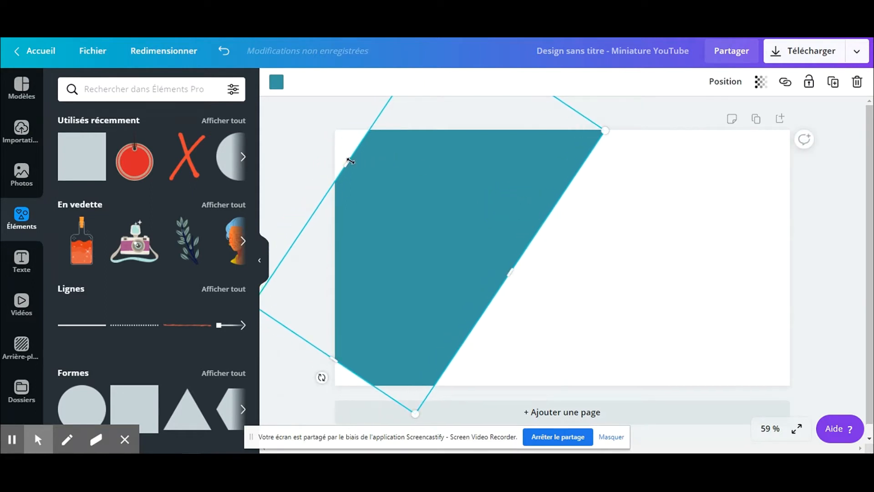
pyautogui.moveTo(343, 157); pyautogui.dragTo(318, 142)
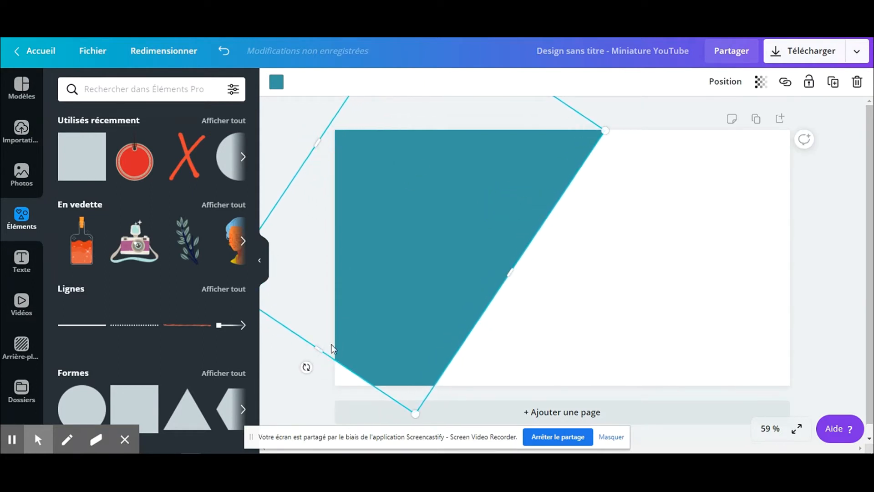
pyautogui.moveTo(316, 348); pyautogui.dragTo(300, 376)
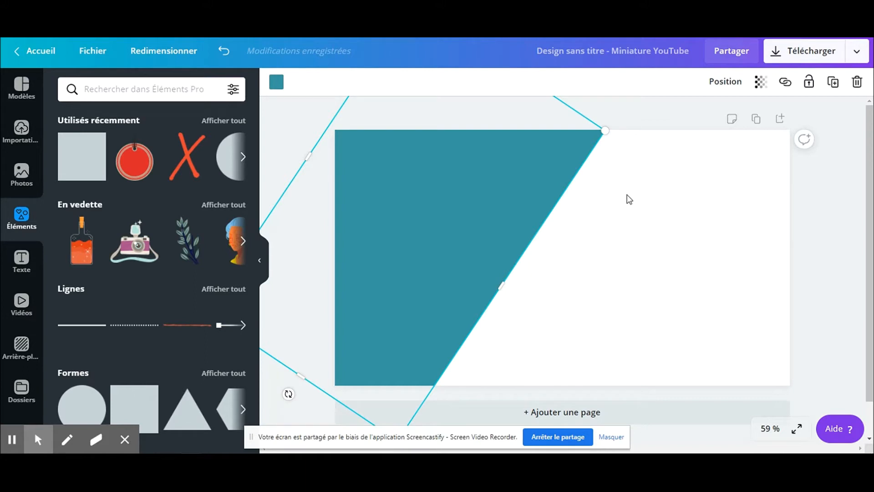
# Recolour the slanted shape to pure red #FF0000.
pyautogui.click(276, 81)
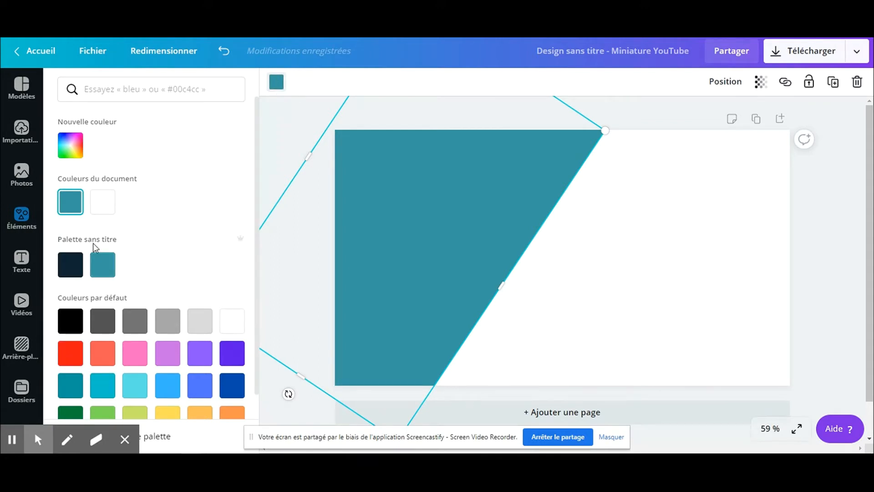
pyautogui.click(70, 359)
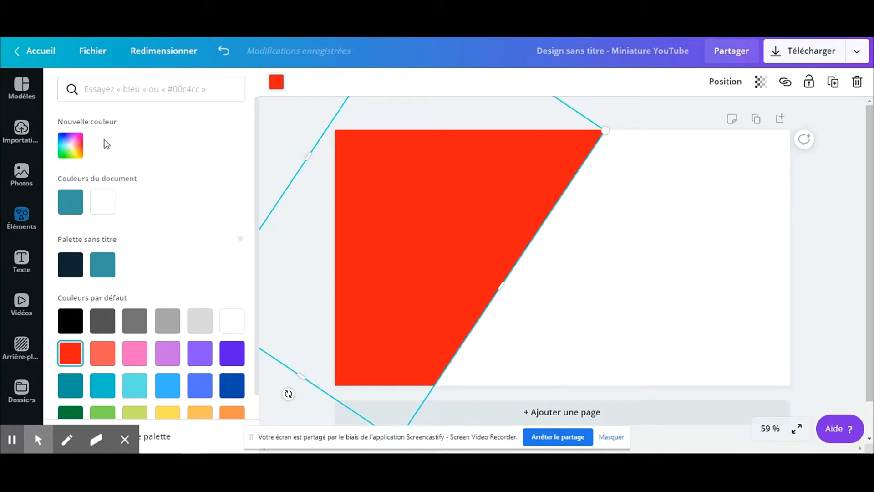
pyautogui.click(77, 150)
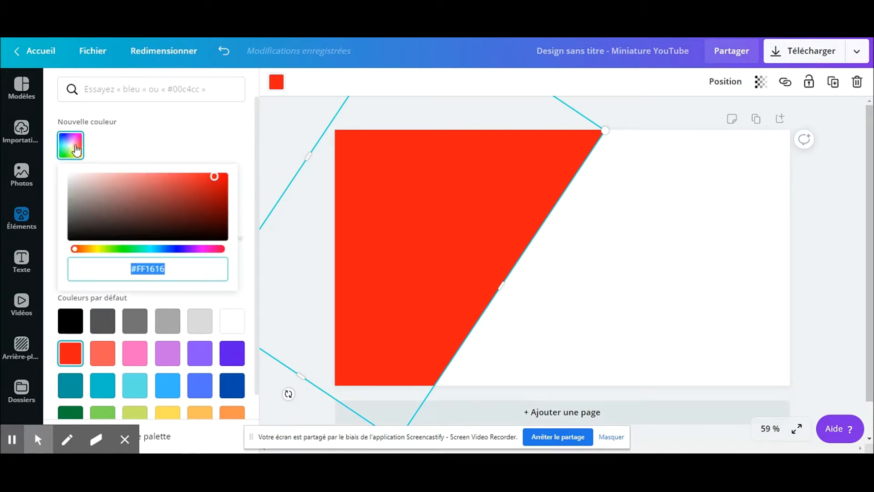
pyautogui.moveTo(215, 179); pyautogui.dragTo(231, 163)
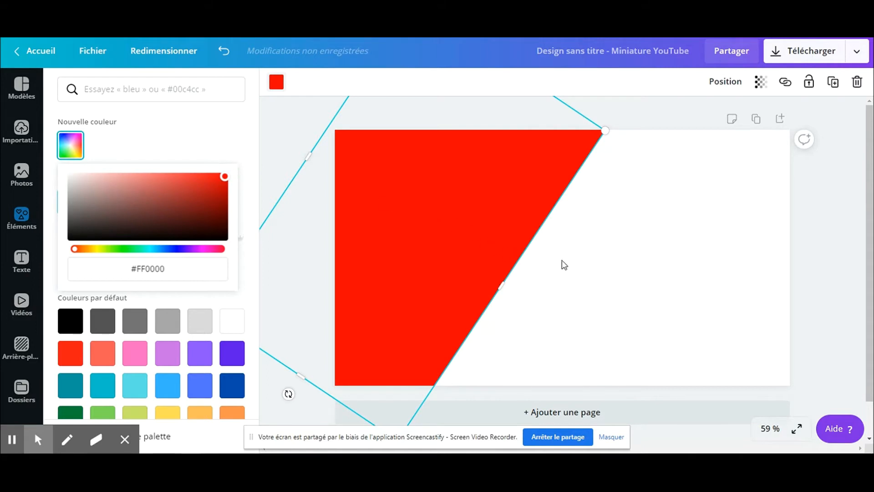
pyautogui.click(590, 270)
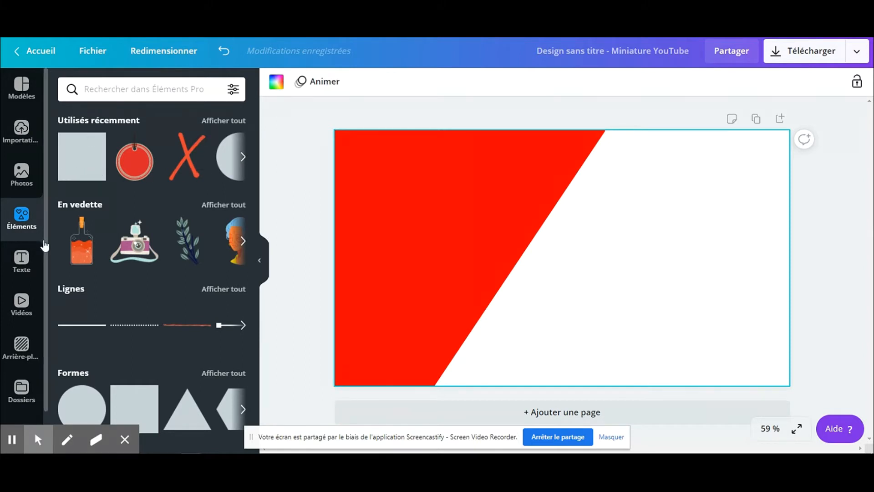
# Add a title text box and place it in the upper part of the red shape.
pyautogui.click(23, 259)
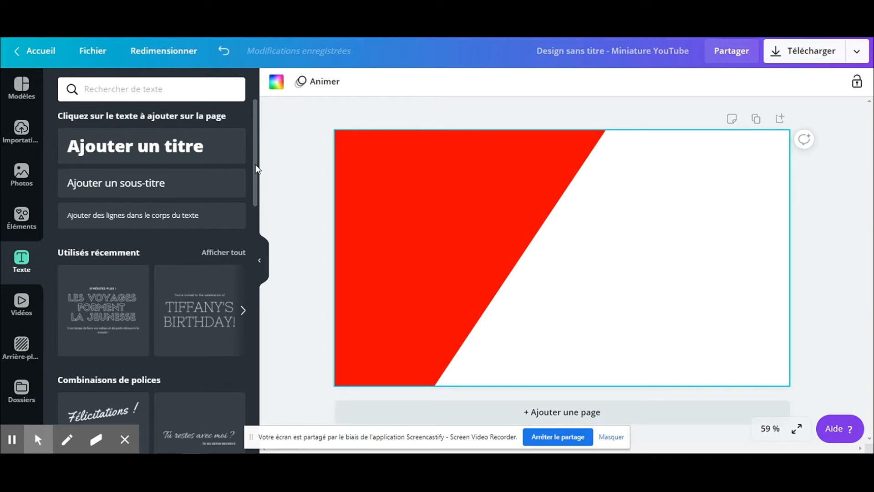
pyautogui.moveTo(255, 165); pyautogui.dragTo(261, 110)
pyautogui.click(175, 146)
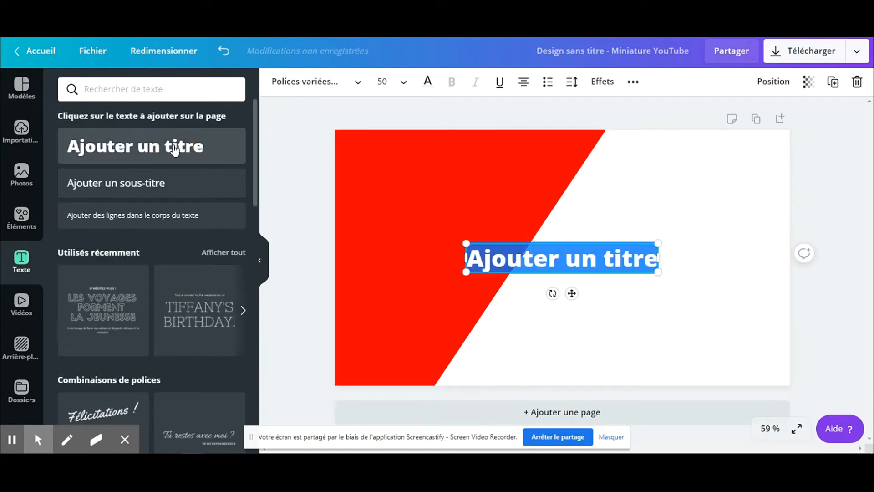
pyautogui.moveTo(572, 294); pyautogui.dragTo(463, 208)
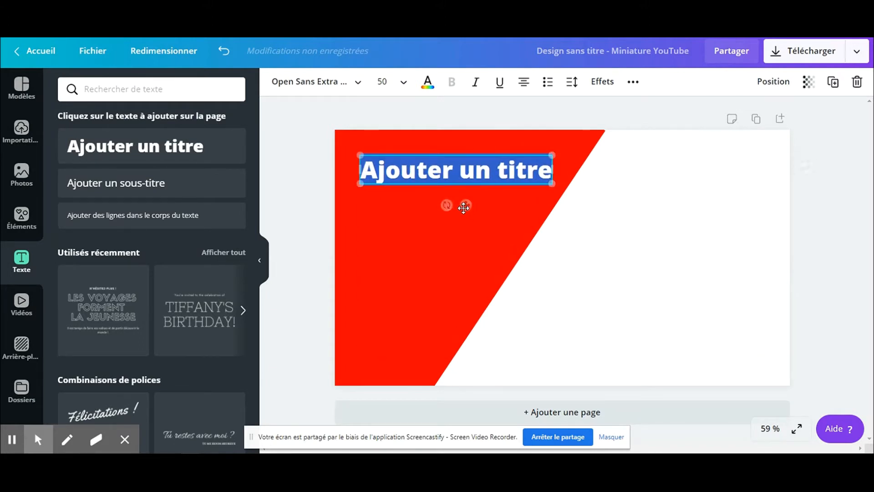
# Replace the title's placeholder text with "CECI EST UN TEST".
pyautogui.doubleClick(448, 177)
pyautogui.tripleClick(448, 178)
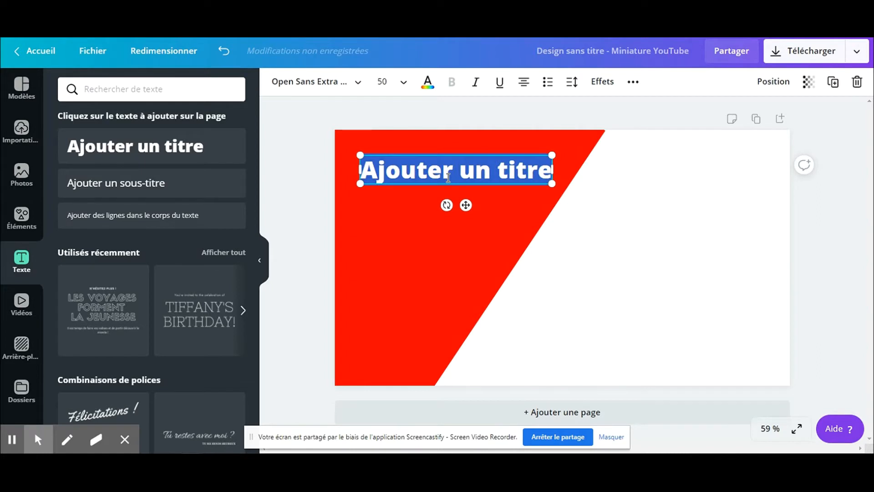
pyautogui.write('CECI U')
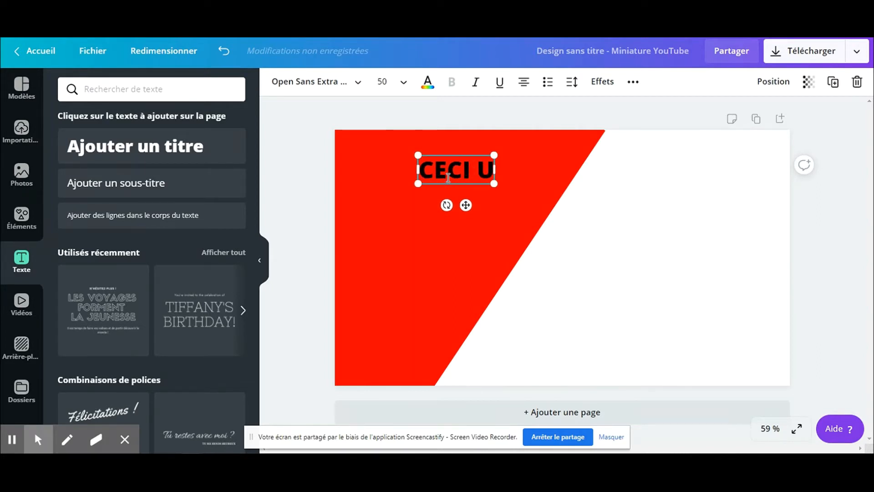
pyautogui.press('BackSpace')
pyautogui.write('E')
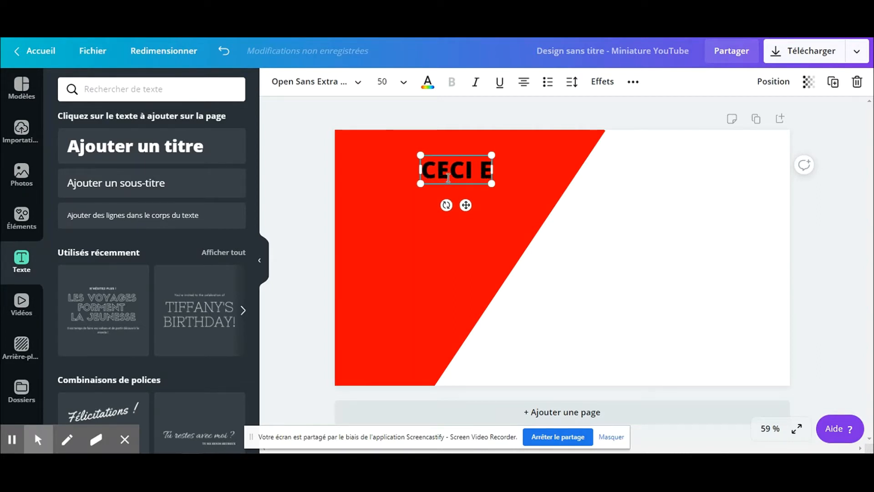
pyautogui.write('ST UN TS')
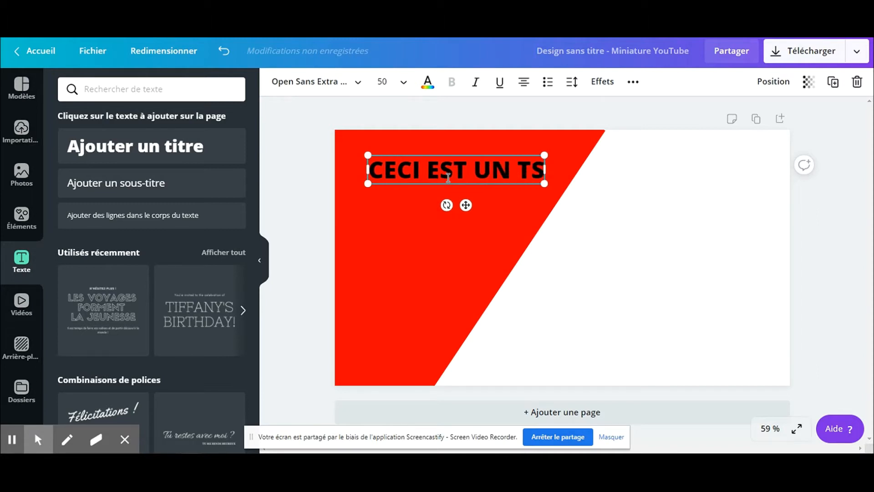
pyautogui.press('BackSpace')
pyautogui.write('EST')
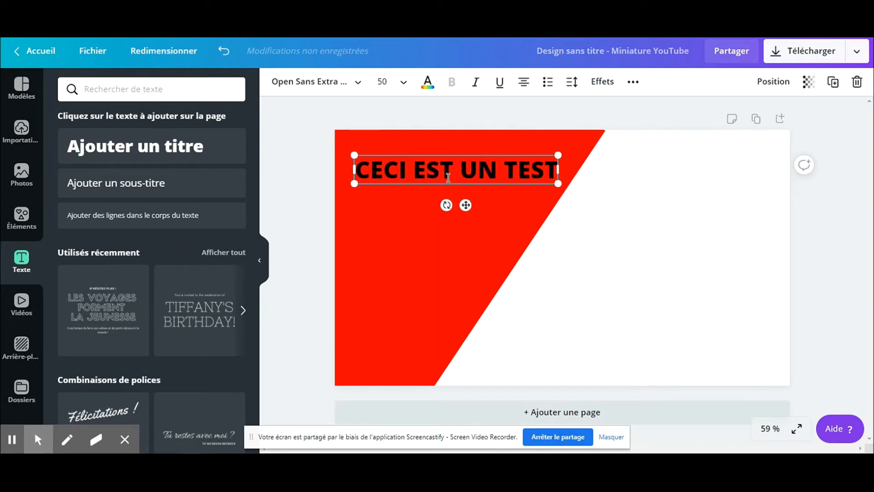
pyautogui.click(600, 246)
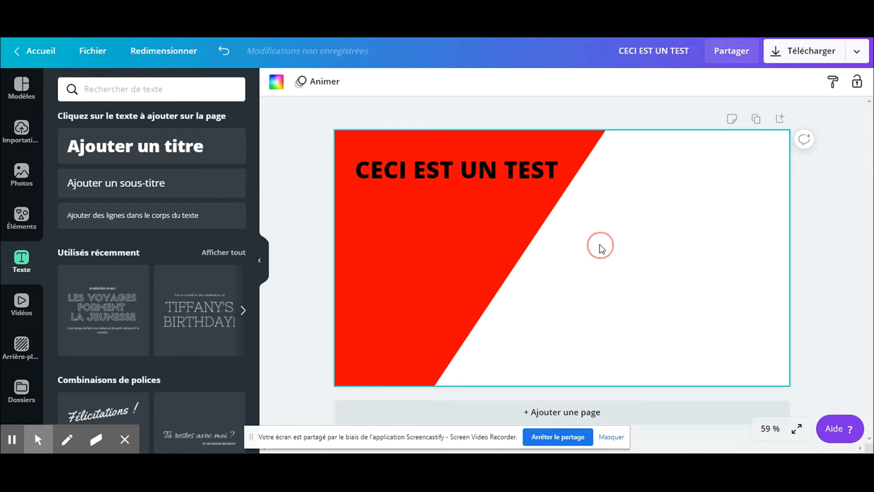
# Change the title's font to Gagalin.
pyautogui.click(434, 172)
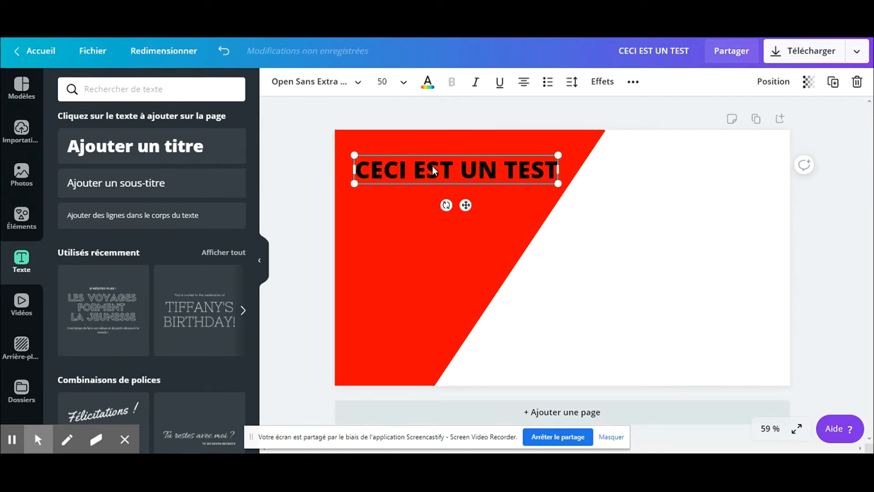
pyautogui.click(361, 84)
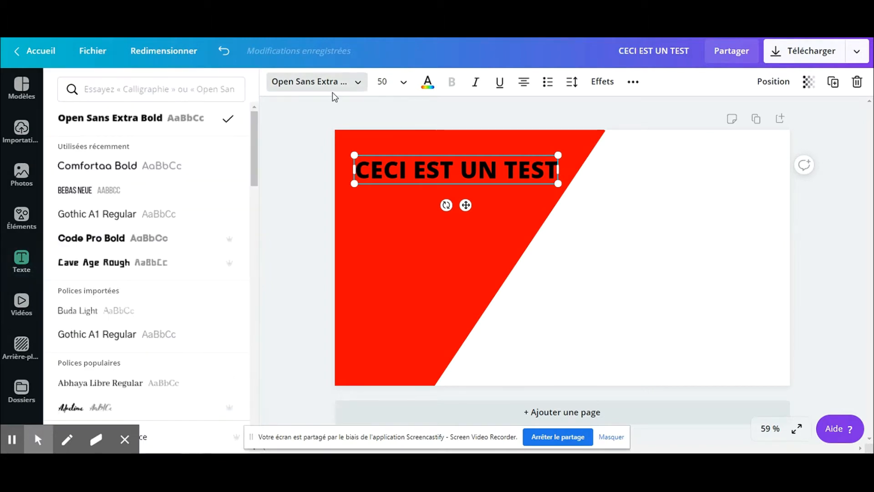
pyautogui.moveTo(256, 146); pyautogui.dragTo(262, 351)
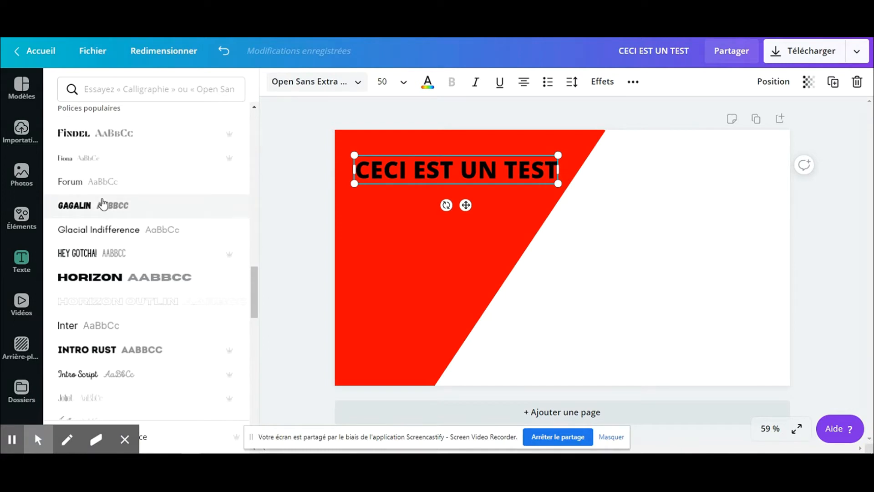
pyautogui.click(103, 204)
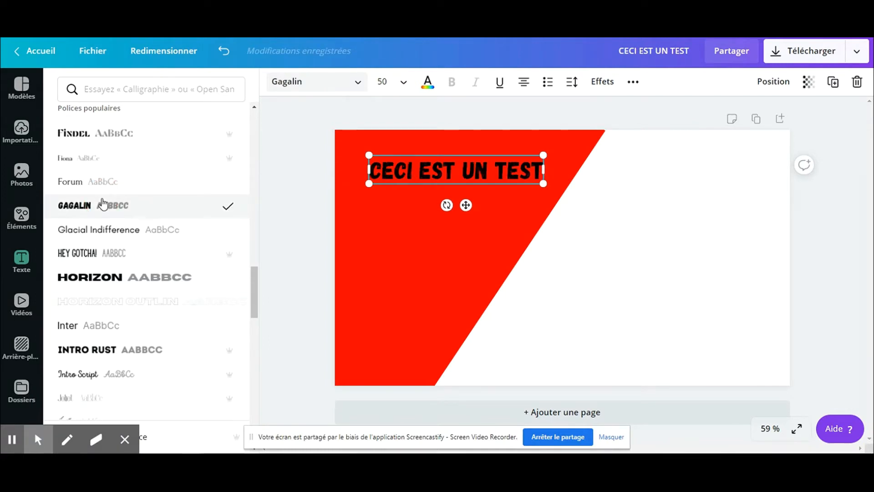
# Enlarge the title to a font size of about 65,3 and position it across the top of the red shape.
pyautogui.moveTo(369, 181); pyautogui.dragTo(334, 189)
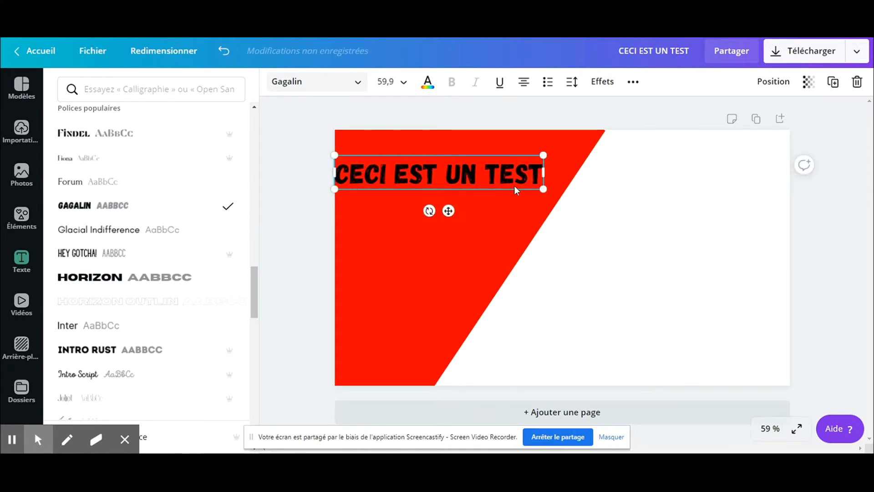
pyautogui.moveTo(544, 188); pyautogui.dragTo(564, 199)
pyautogui.moveTo(458, 213); pyautogui.dragTo(469, 200)
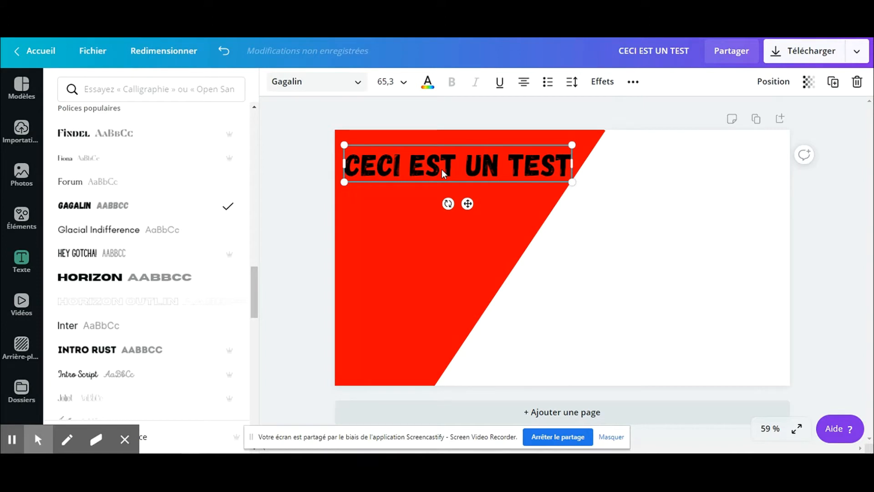
pyautogui.click(404, 86)
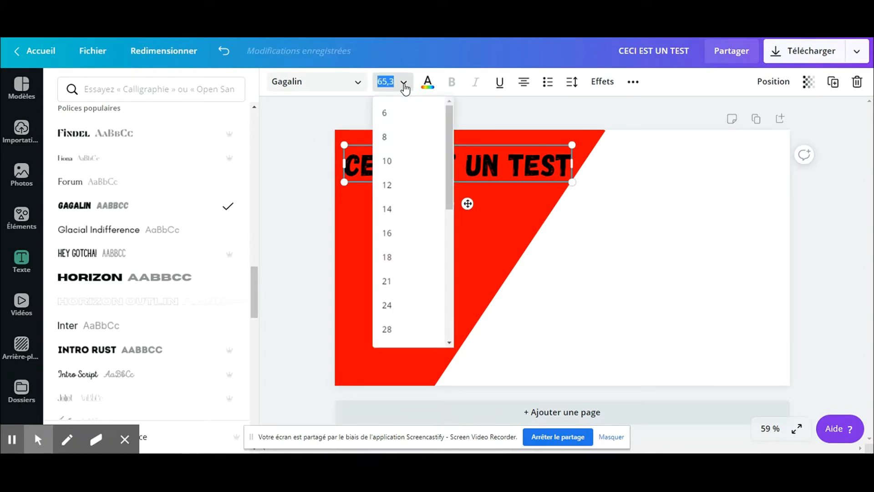
pyautogui.click(404, 83)
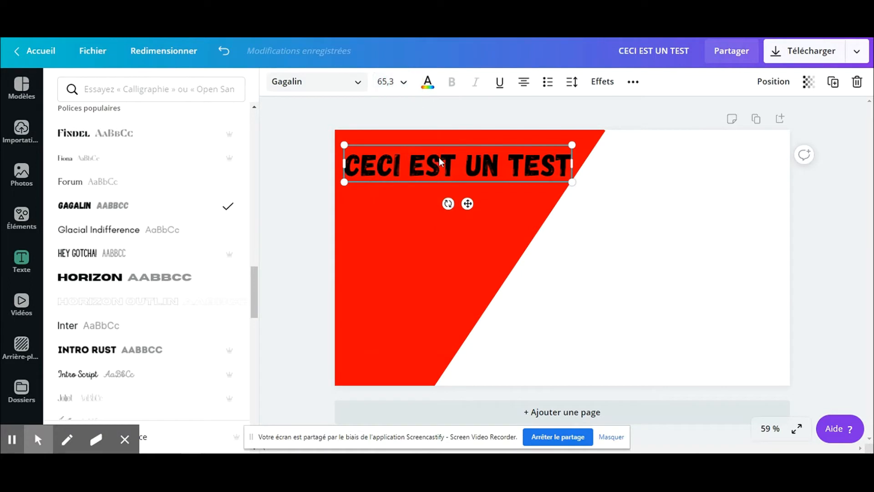
pyautogui.click(597, 260)
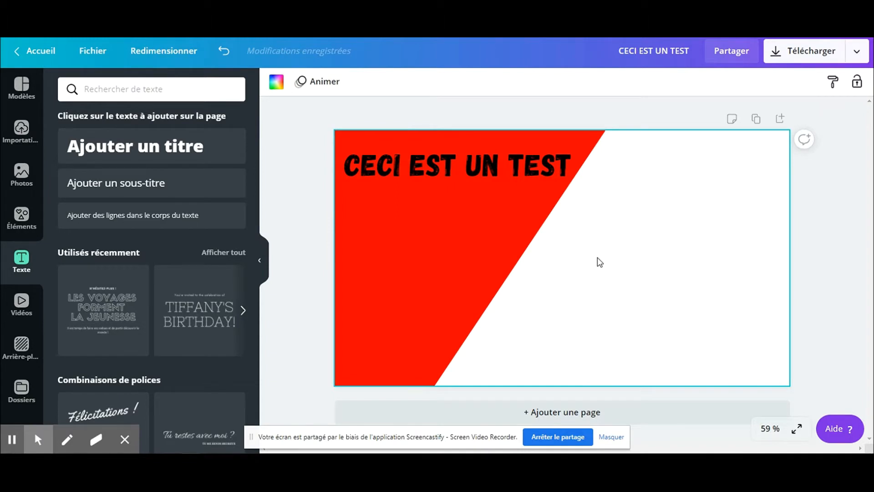
# Copy and paste the "CECI EST UN TEST" title, placing the duplicate directly below the original, aligned with it.
pyautogui.click(470, 177)
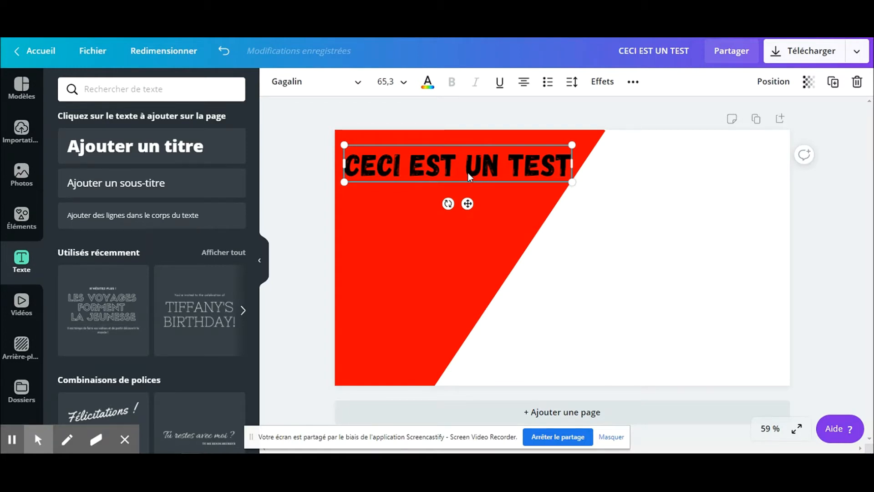
pyautogui.rightClick(469, 176)
pyautogui.click(502, 189)
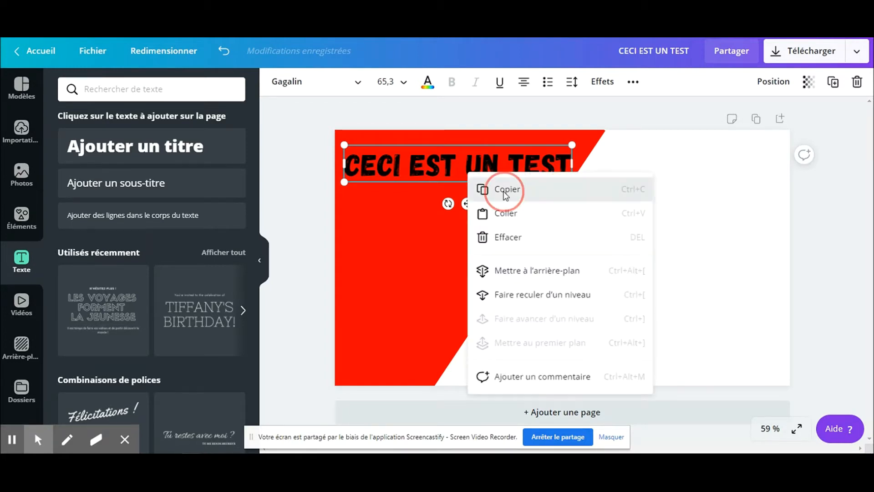
pyautogui.rightClick(423, 236)
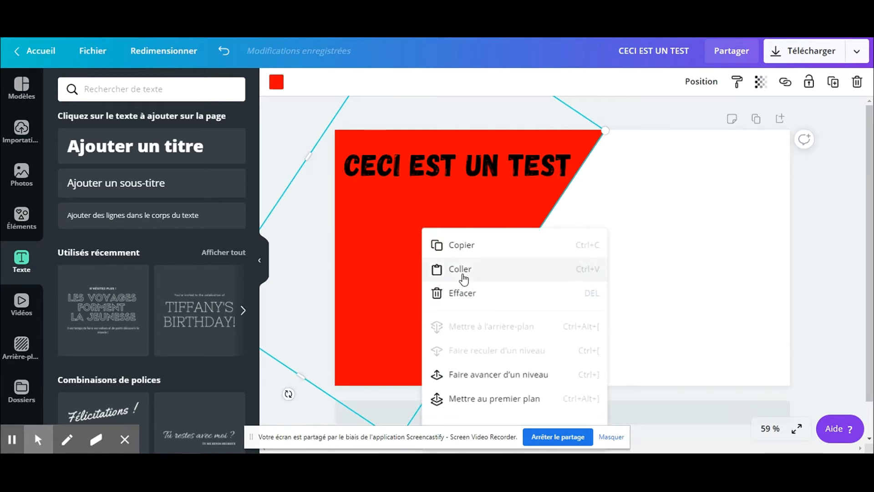
pyautogui.click(461, 269)
pyautogui.moveTo(475, 210); pyautogui.dragTo(464, 252)
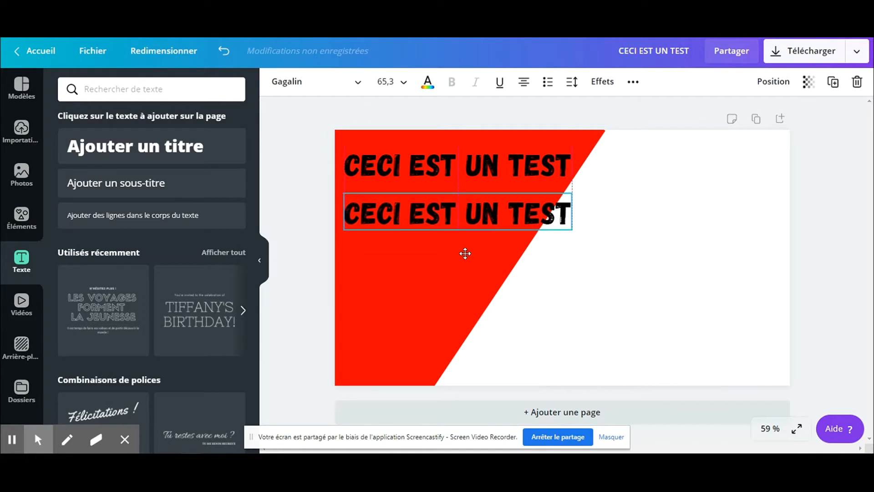
# Replace the lower title's text with "BLABLA" and shrink it to a font size of about 49,1 beneath the start of the main title.
pyautogui.doubleClick(441, 206)
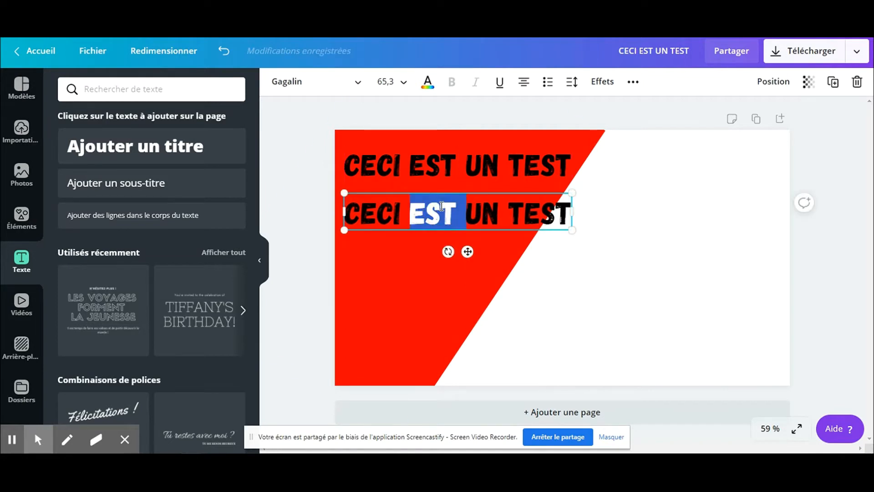
pyautogui.hotkey('ctrl', 'a')
pyautogui.write('B')
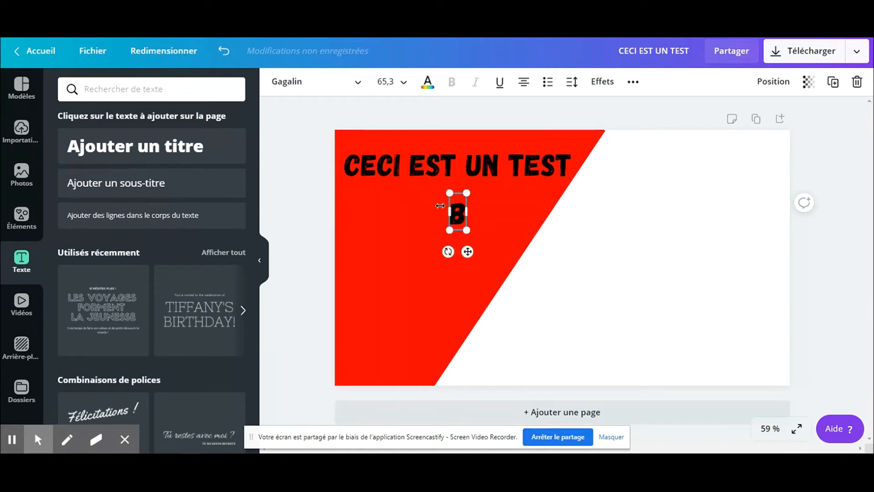
pyautogui.write('LABLA')
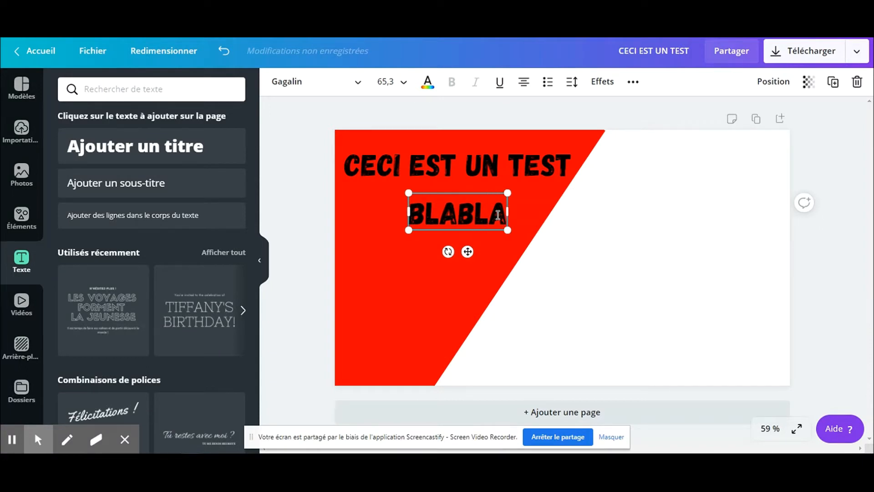
pyautogui.moveTo(507, 229); pyautogui.dragTo(405, 243)
# Color the "BLABLA" text white and apply the Ombré effect to it with a black shadow color.
pyautogui.click(428, 81)
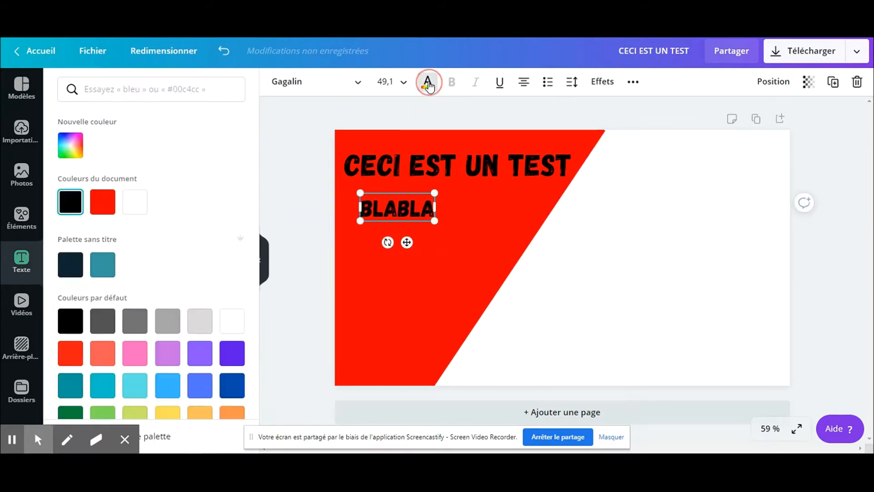
pyautogui.click(133, 205)
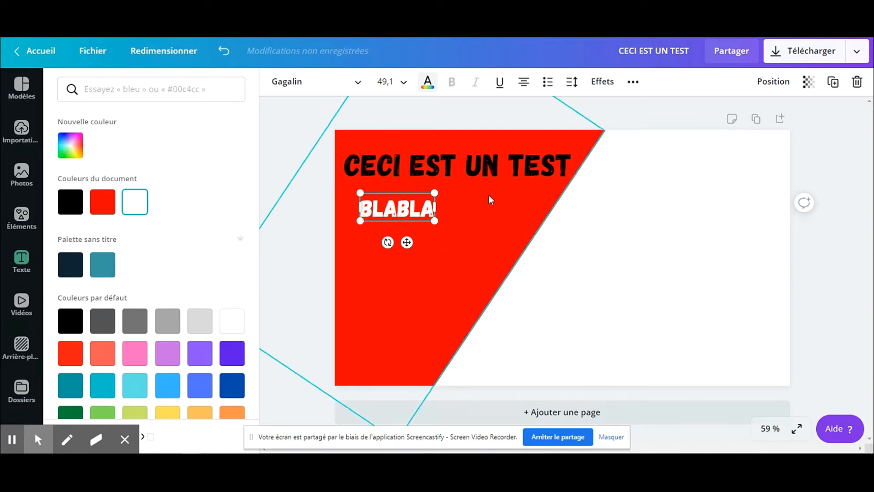
pyautogui.click(605, 90)
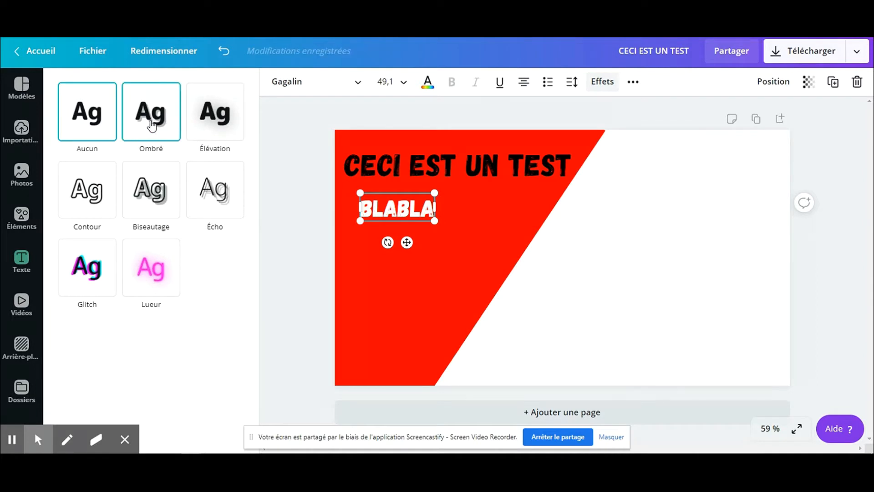
pyautogui.click(150, 124)
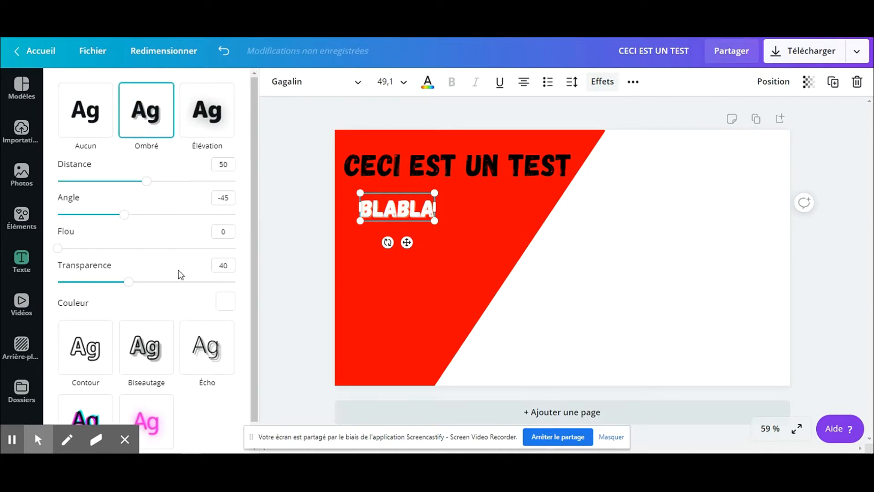
pyautogui.click(224, 304)
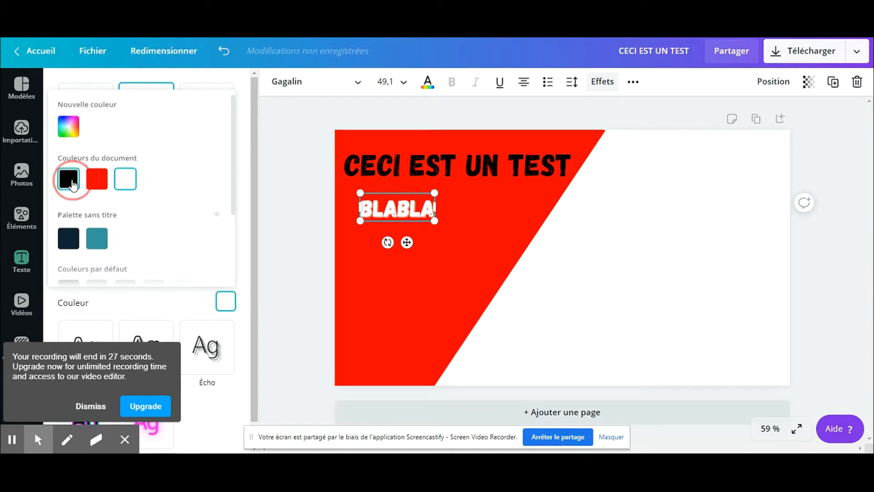
pyautogui.click(78, 183)
pyautogui.click(565, 315)
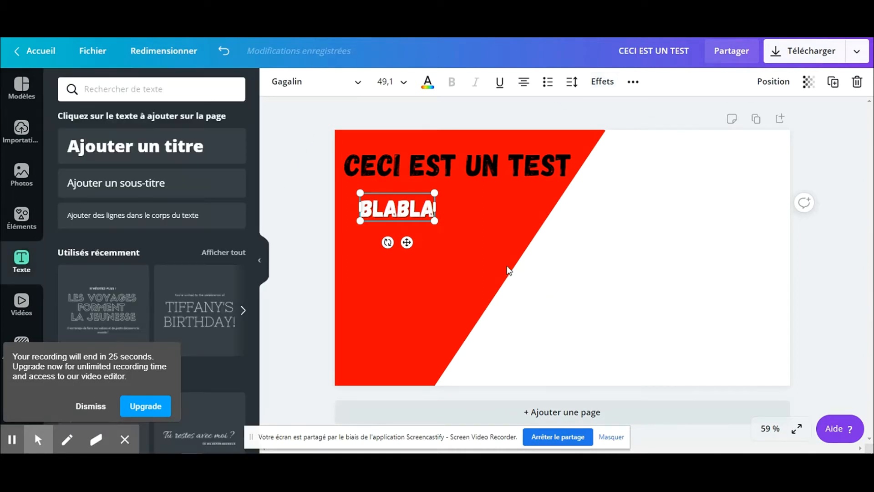
pyautogui.click(606, 324)
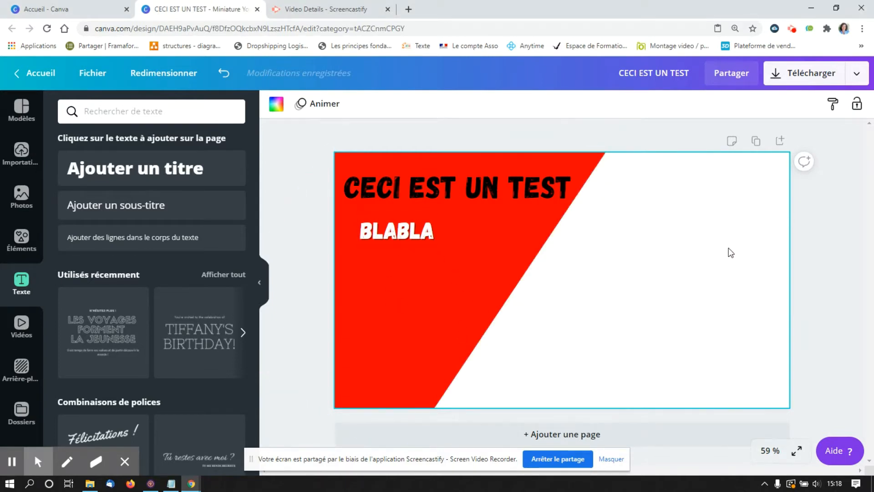
# Set the page background color to black.
pyautogui.click(650, 259)
pyautogui.click(276, 104)
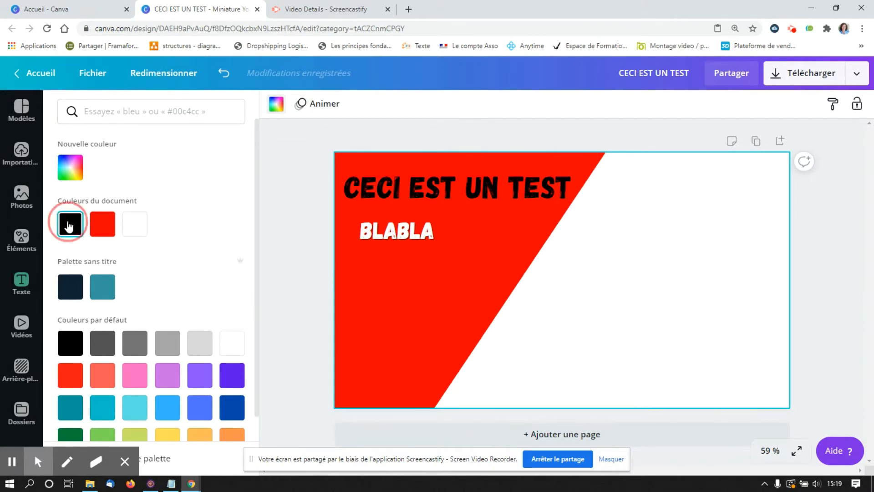
pyautogui.click(69, 224)
pyautogui.click(435, 142)
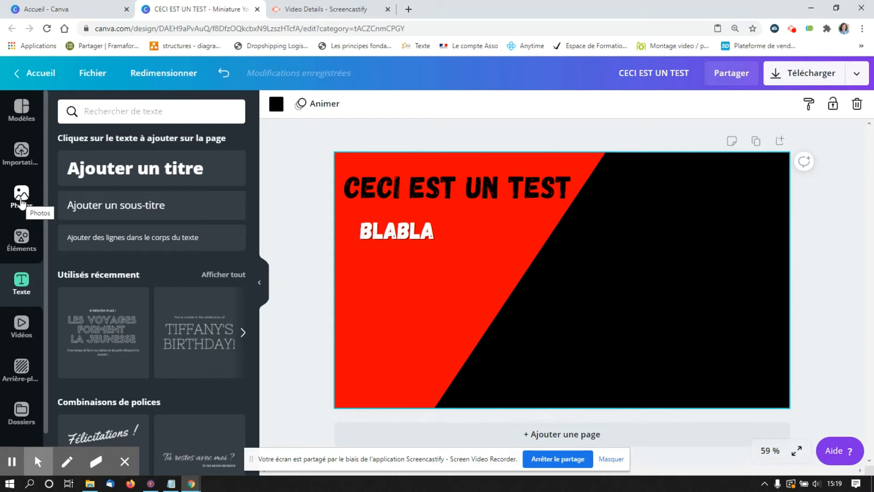
# Add the stock photo of the woman in profile against an orange backdrop and place it over the black area.
pyautogui.click(21, 200)
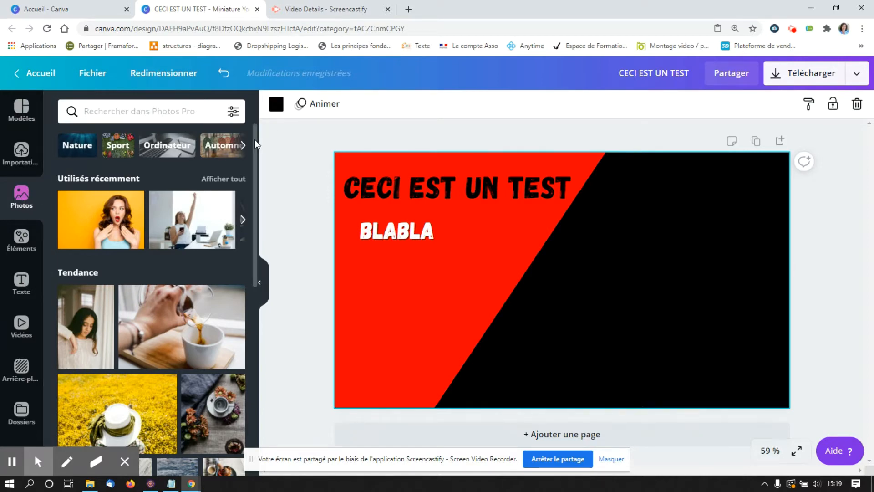
pyautogui.moveTo(256, 144); pyautogui.dragTo(258, 180)
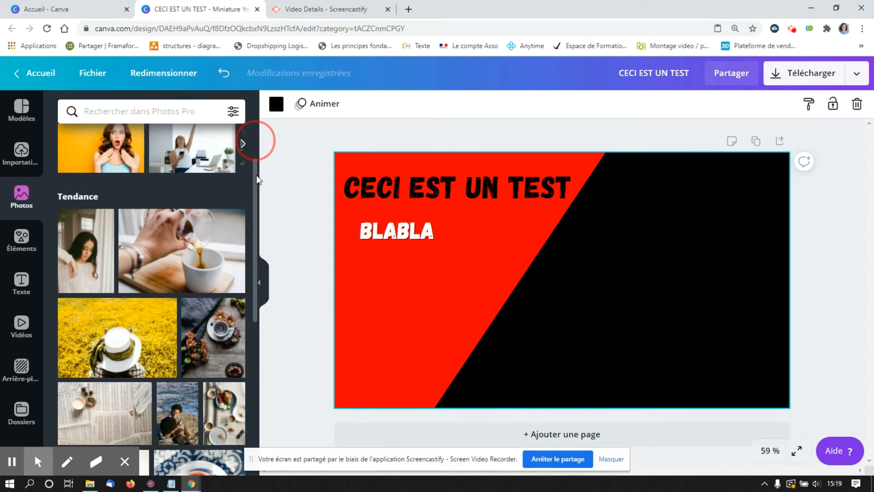
pyautogui.moveTo(258, 180); pyautogui.dragTo(261, 340)
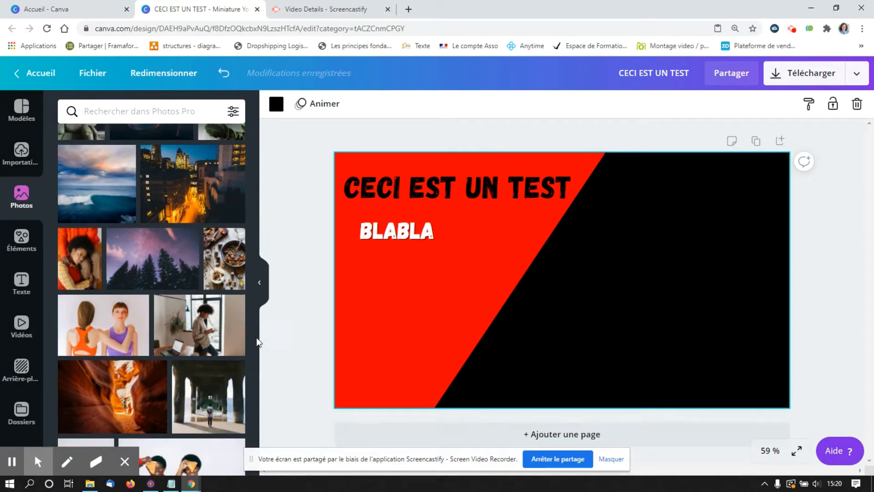
pyautogui.click(255, 370)
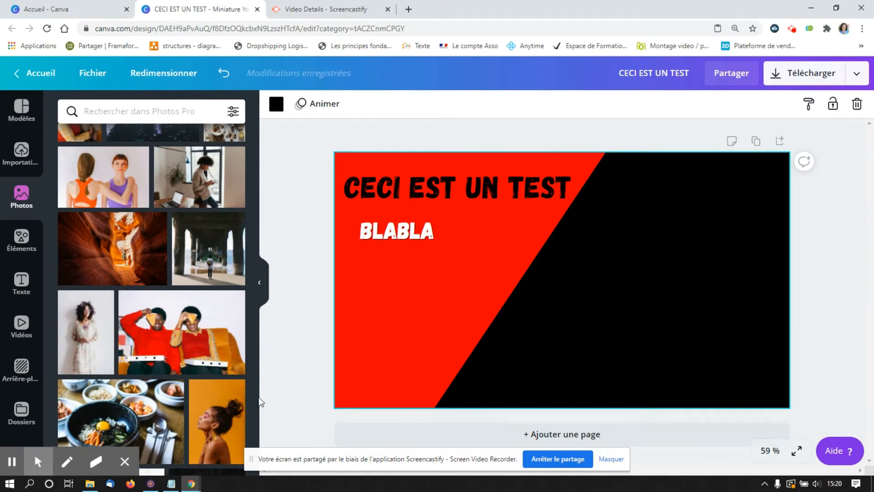
pyautogui.click(222, 415)
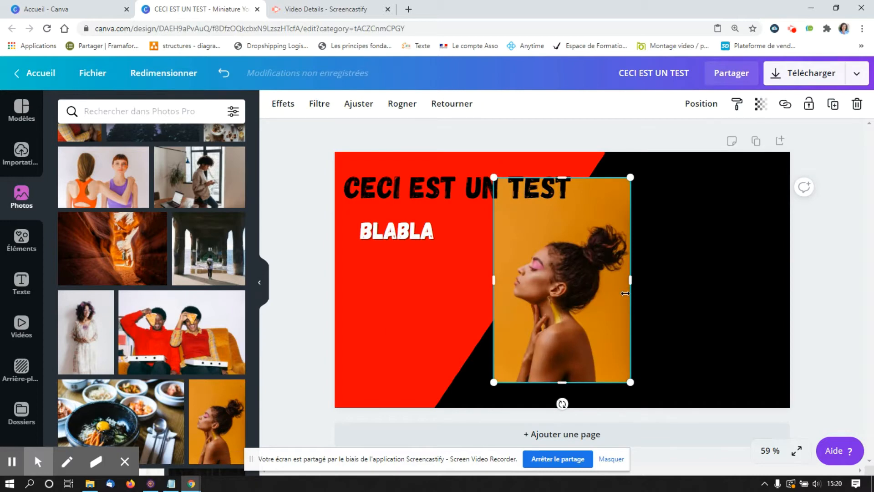
pyautogui.moveTo(569, 274); pyautogui.dragTo(675, 271)
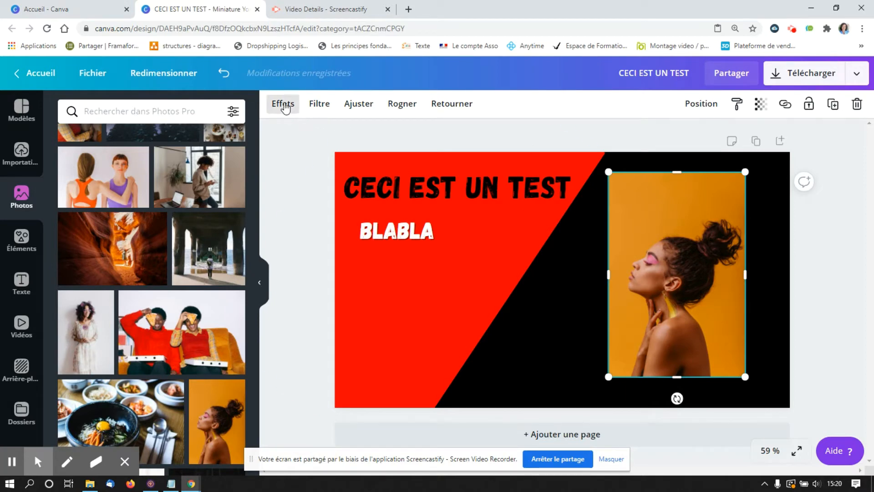
# Remove the photo's background, then enlarge the woman and align her with the lower edge of the black area.
pyautogui.click(284, 105)
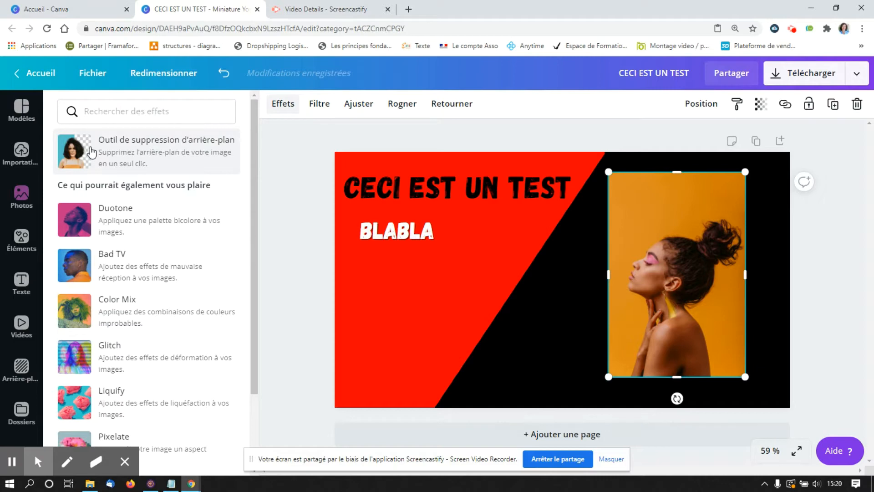
pyautogui.click(154, 157)
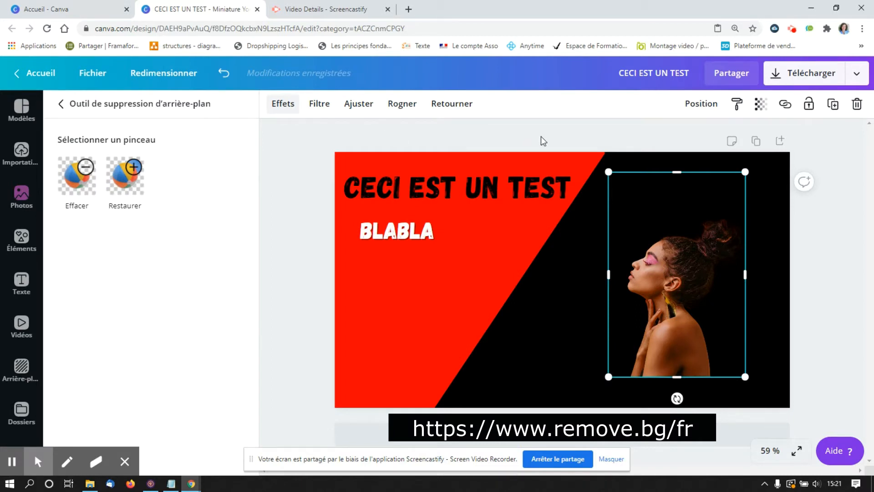
pyautogui.moveTo(609, 172); pyautogui.dragTo(545, 114)
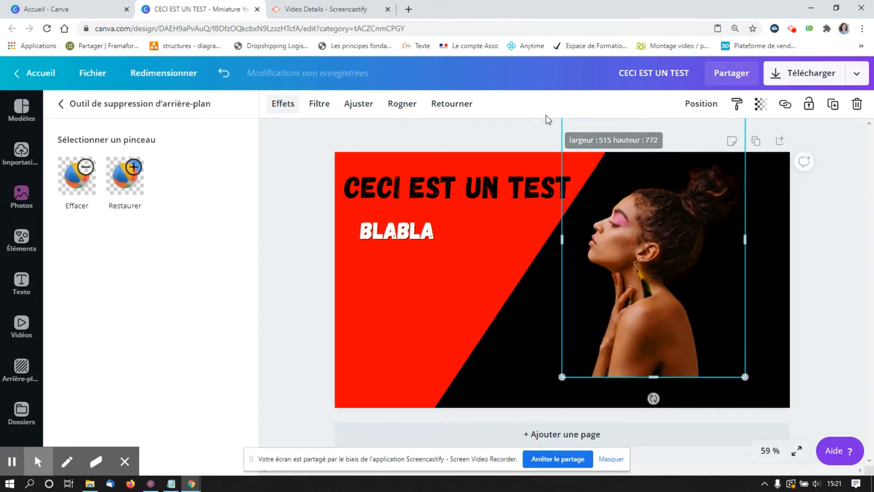
pyautogui.moveTo(752, 377); pyautogui.dragTo(777, 400)
pyautogui.moveTo(637, 354); pyautogui.dragTo(655, 352)
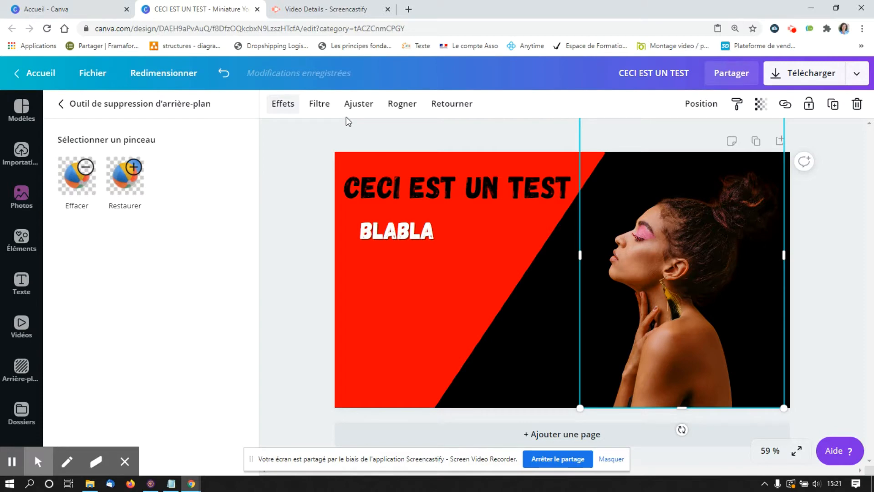
# Adjust the woman's photo to brightness 39, contrast 27 and saturation 28.
pyautogui.click(358, 104)
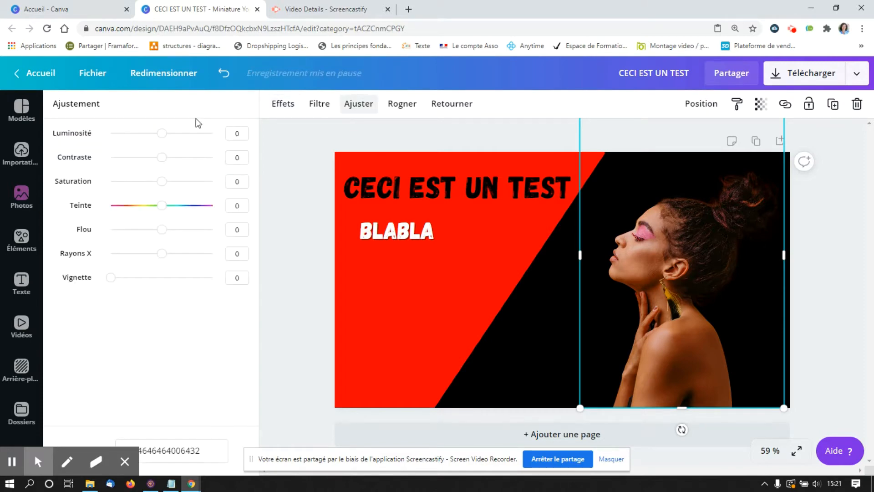
pyautogui.moveTo(161, 136); pyautogui.dragTo(182, 137)
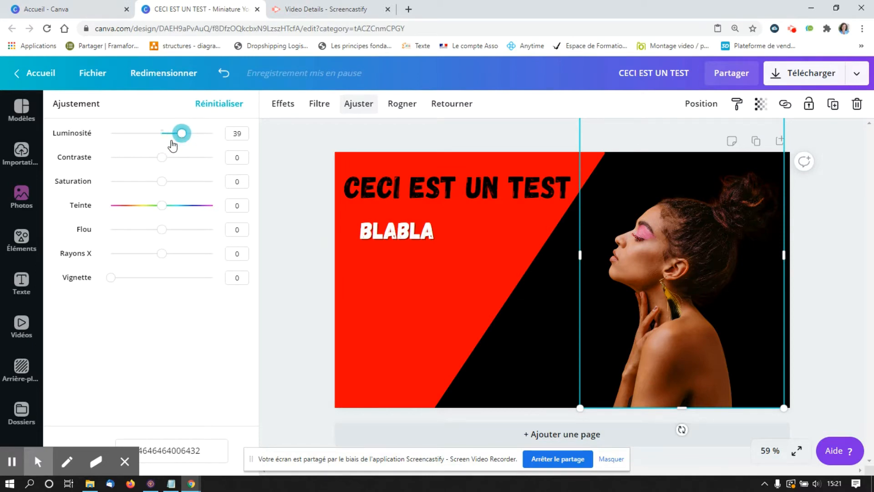
pyautogui.moveTo(162, 160); pyautogui.dragTo(178, 188)
pyautogui.click(163, 184)
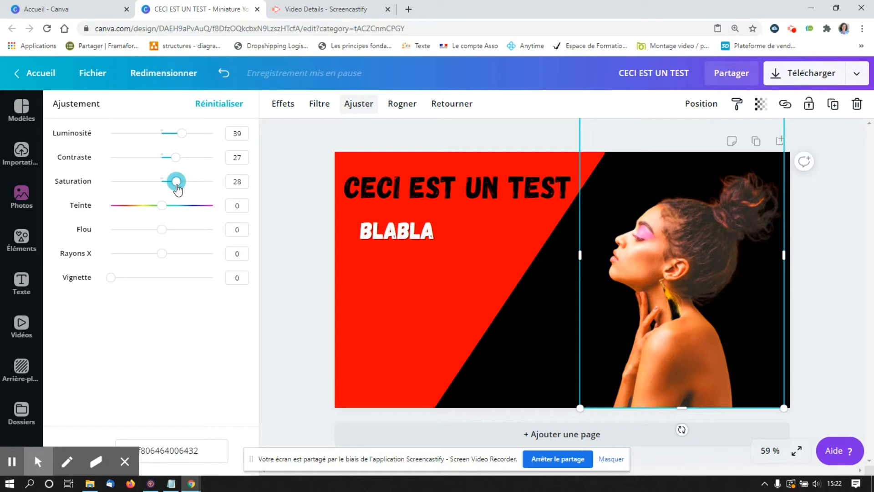
pyautogui.click(162, 233)
pyautogui.moveTo(162, 237)
pyautogui.mouseDown()
pyautogui.moveTo(134, 235)
pyautogui.moveTo(202, 237)
pyautogui.moveTo(163, 234)
pyautogui.mouseUp()
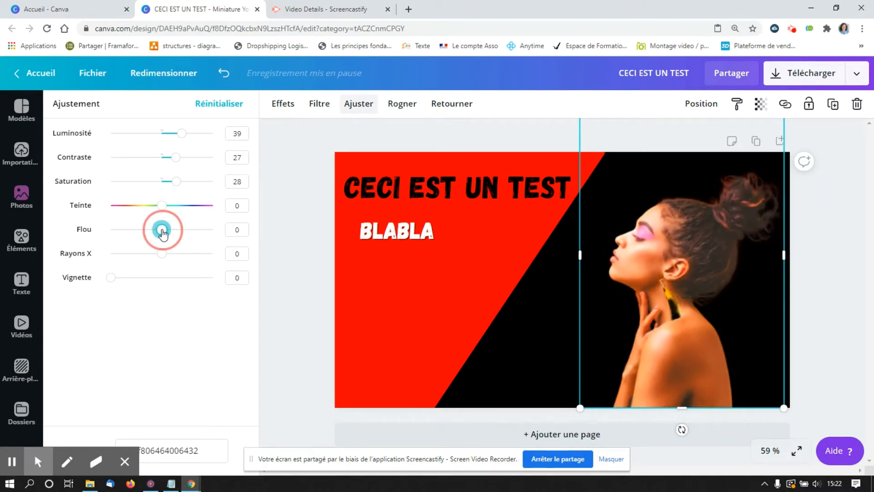
pyautogui.moveTo(163, 234); pyautogui.dragTo(163, 234)
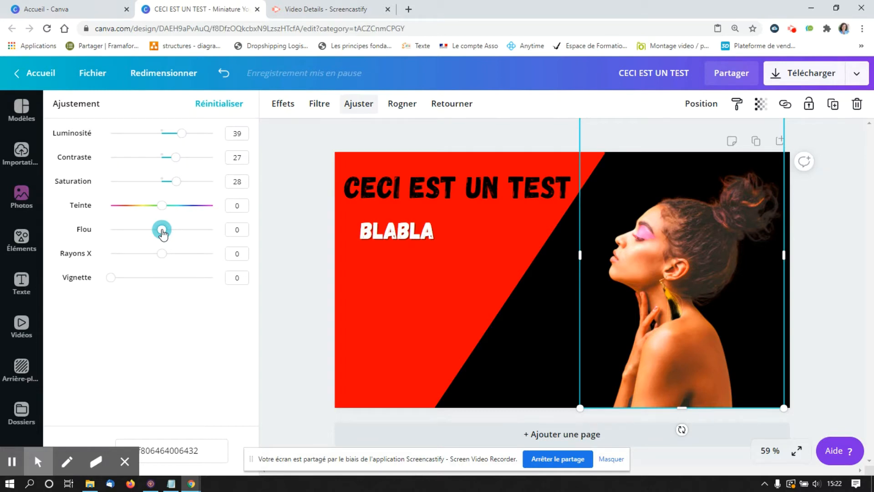
pyautogui.moveTo(162, 206)
pyautogui.mouseDown()
pyautogui.moveTo(111, 214)
pyautogui.moveTo(212, 207)
pyautogui.moveTo(163, 210)
pyautogui.mouseUp()
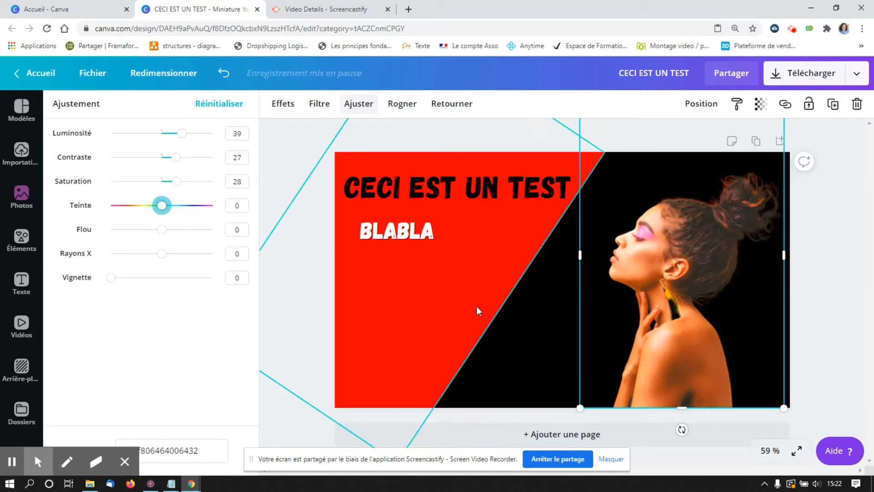
pyautogui.click(534, 338)
pyautogui.click(534, 338)
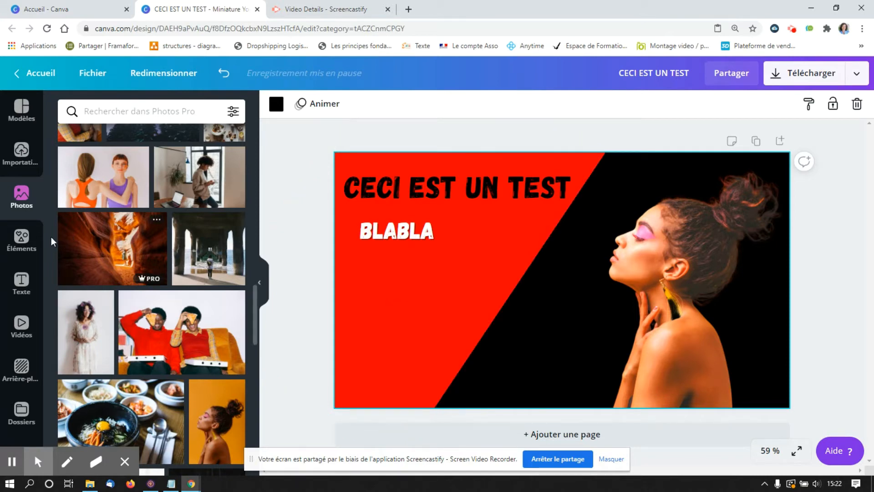
# Add the computer monitor frame, shrink it and place it at the bottom of the red shape, below "BLABLA".
pyautogui.click(21, 243)
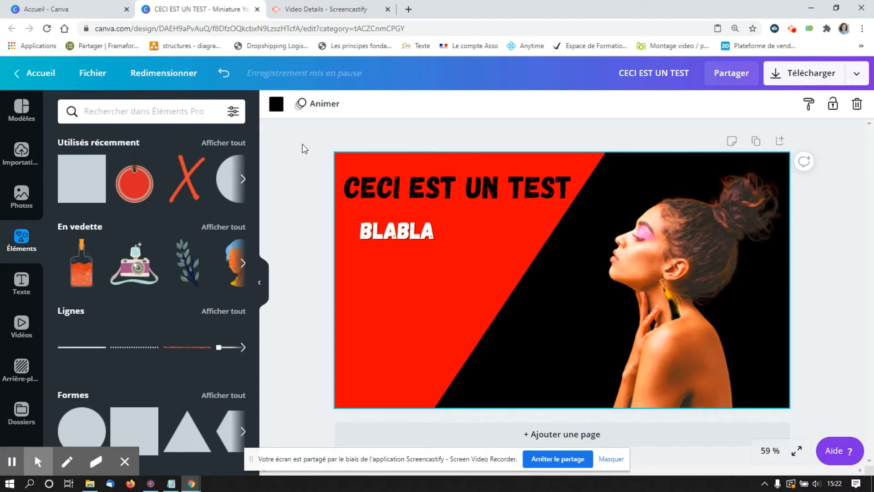
pyautogui.moveTo(255, 161); pyautogui.dragTo(258, 229)
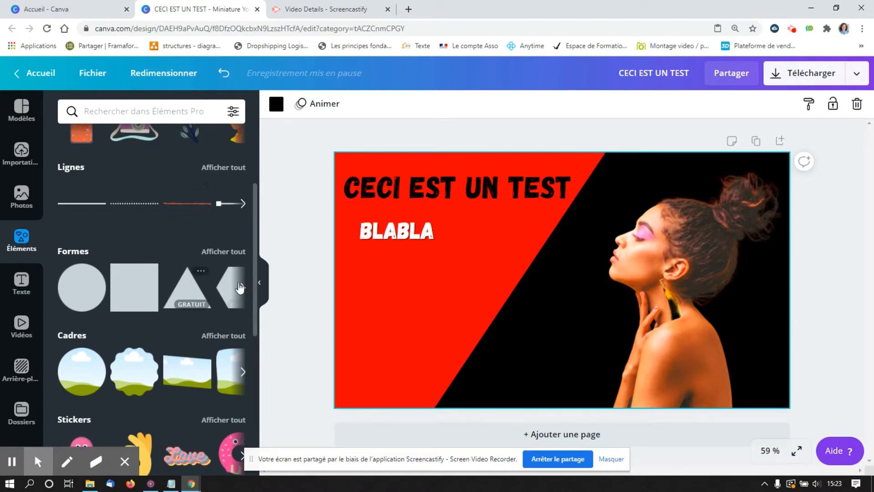
pyautogui.moveTo(256, 277); pyautogui.dragTo(260, 340)
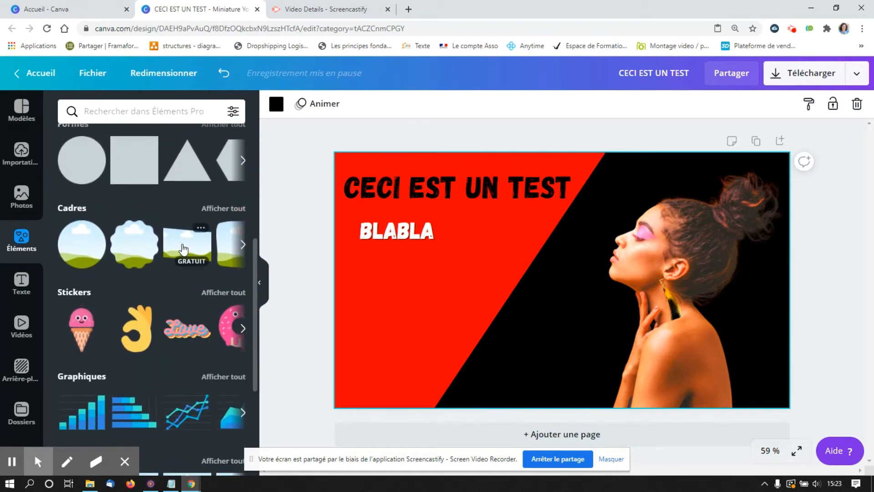
pyautogui.click(243, 245)
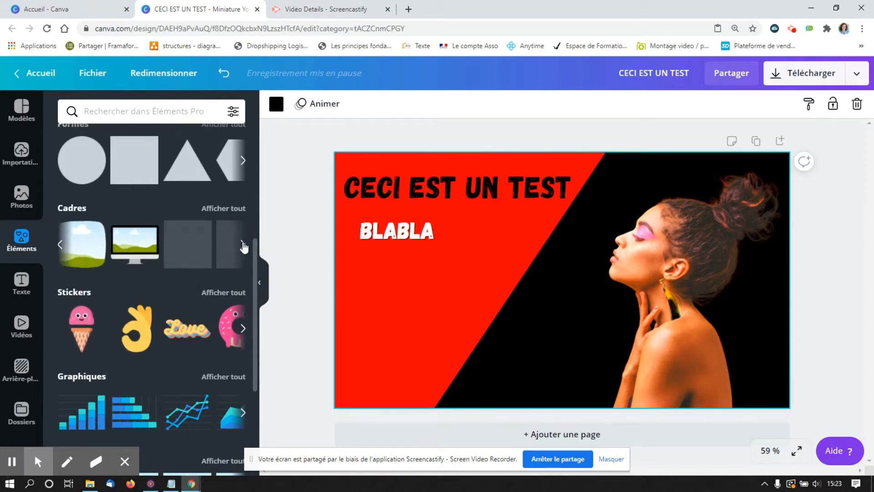
pyautogui.click(136, 248)
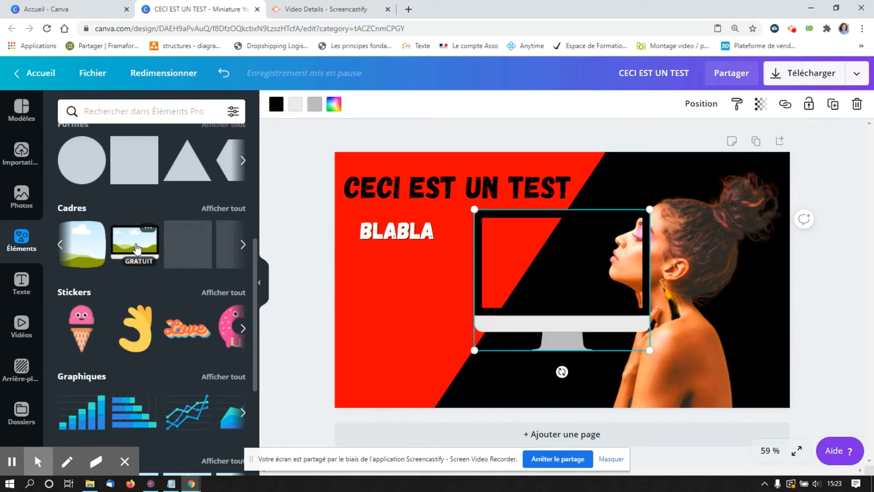
pyautogui.moveTo(474, 209); pyautogui.dragTo(512, 239)
pyautogui.moveTo(576, 269); pyautogui.dragTo(444, 333)
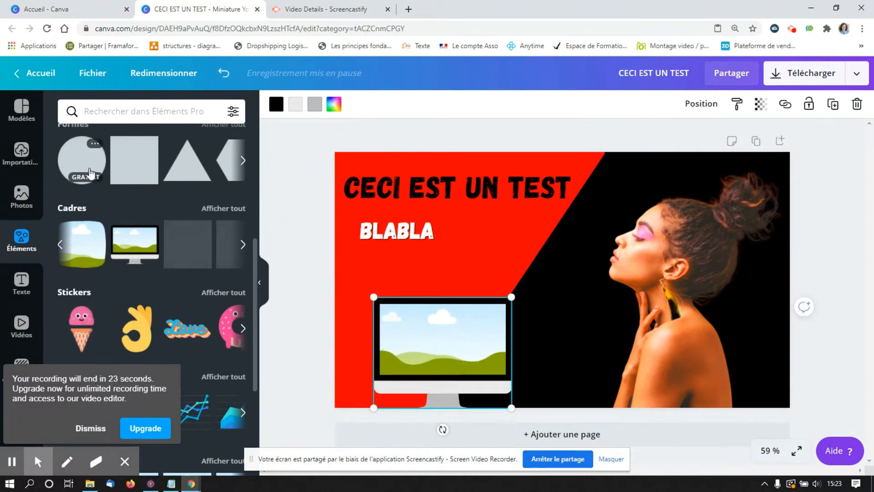
# Fill the monitor frame's screen with the uploaded photo of the man in a scarf seen from behind by the sea.
pyautogui.click(22, 149)
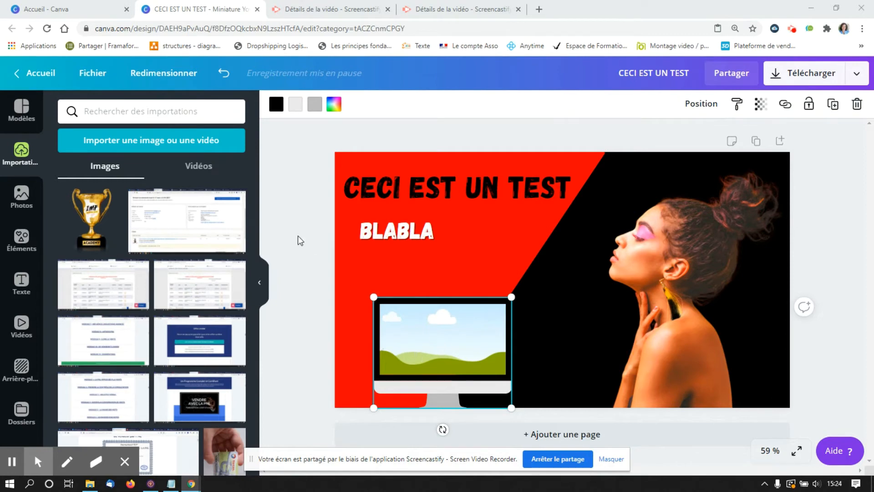
pyautogui.click(256, 197)
pyautogui.moveTo(256, 197); pyautogui.dragTo(255, 327)
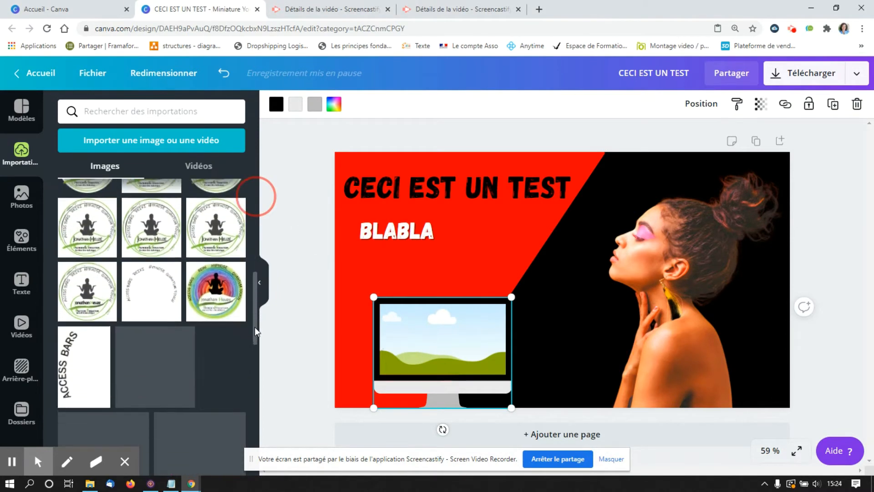
pyautogui.moveTo(255, 296); pyautogui.dragTo(258, 415)
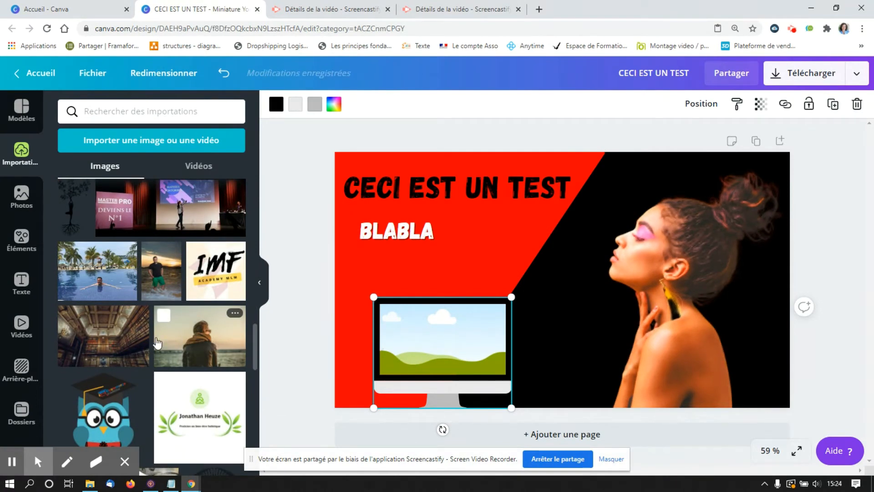
pyautogui.click(191, 339)
pyautogui.moveTo(191, 337); pyautogui.dragTo(392, 329)
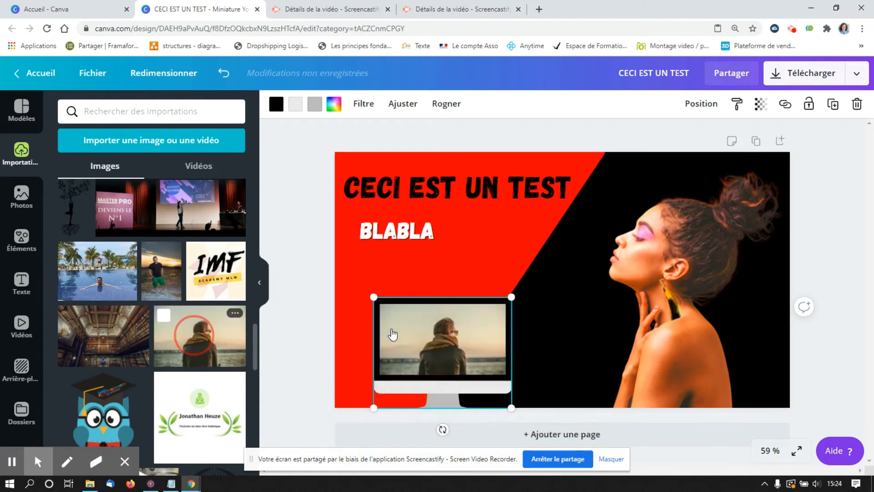
pyautogui.click(820, 243)
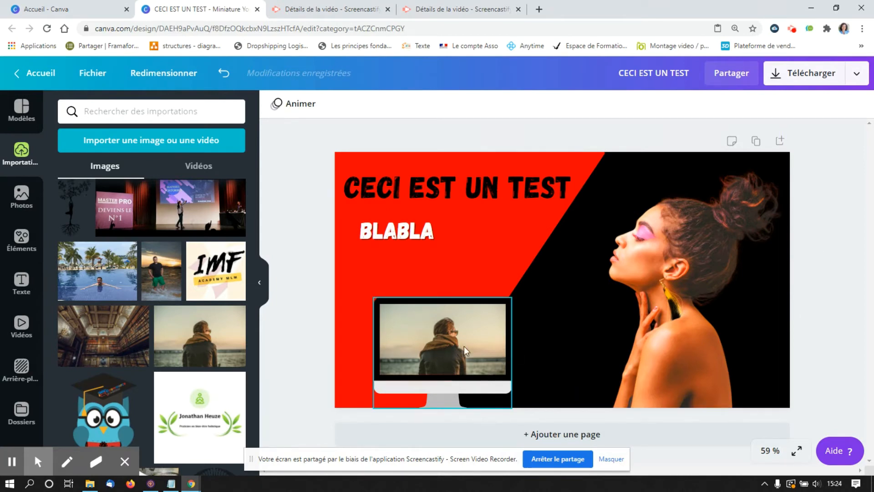
# Recolour the monitor's grey stand to the custom orange #FFA100.
pyautogui.click(432, 390)
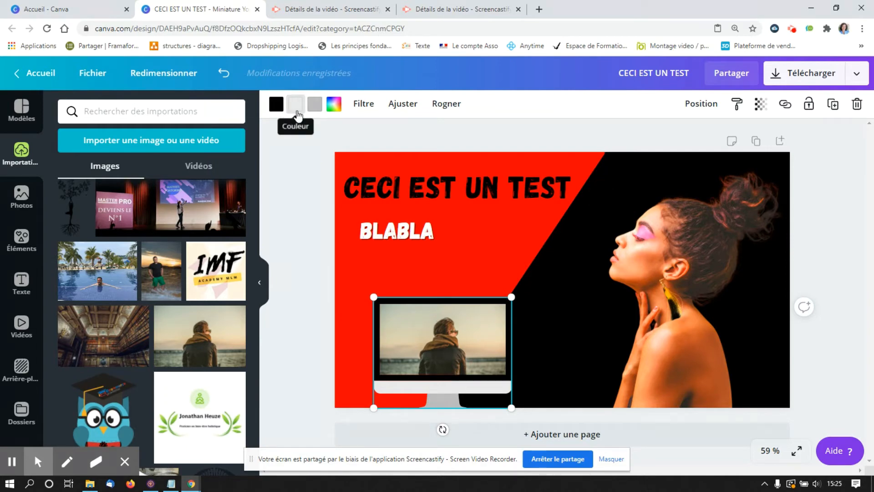
pyautogui.click(312, 109)
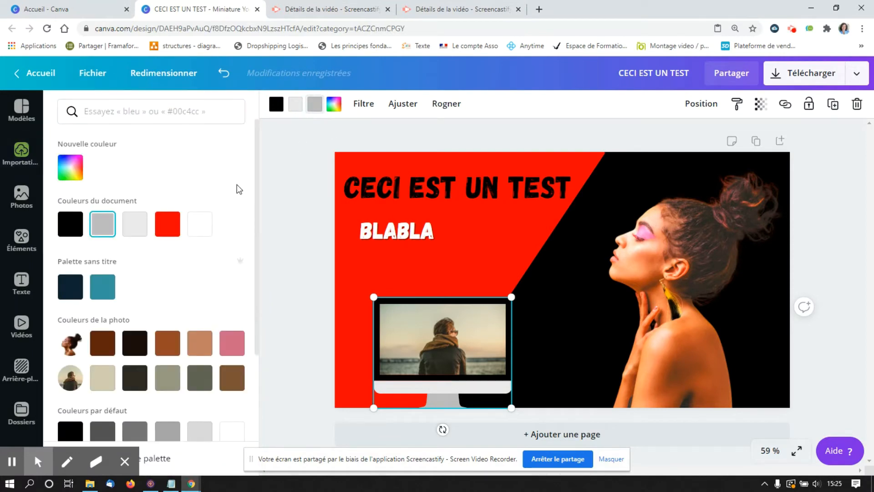
pyautogui.moveTo(255, 188); pyautogui.dragTo(256, 190)
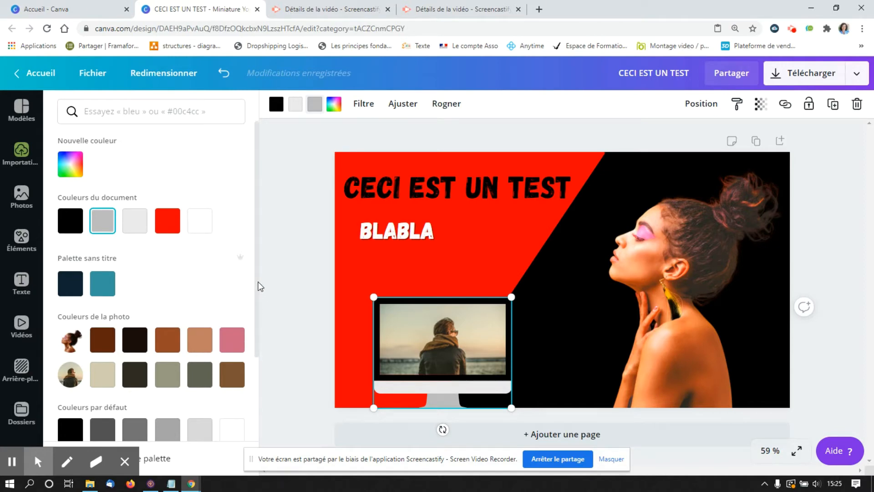
pyautogui.moveTo(257, 283); pyautogui.dragTo(259, 351)
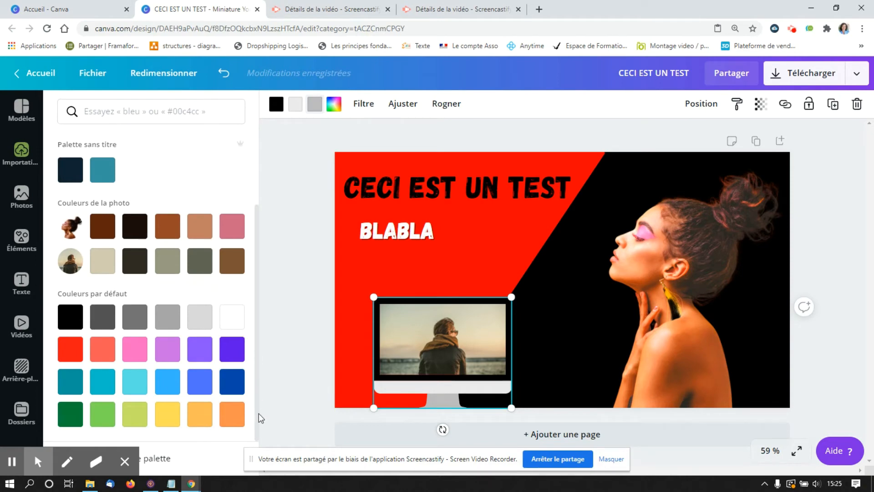
pyautogui.click(232, 417)
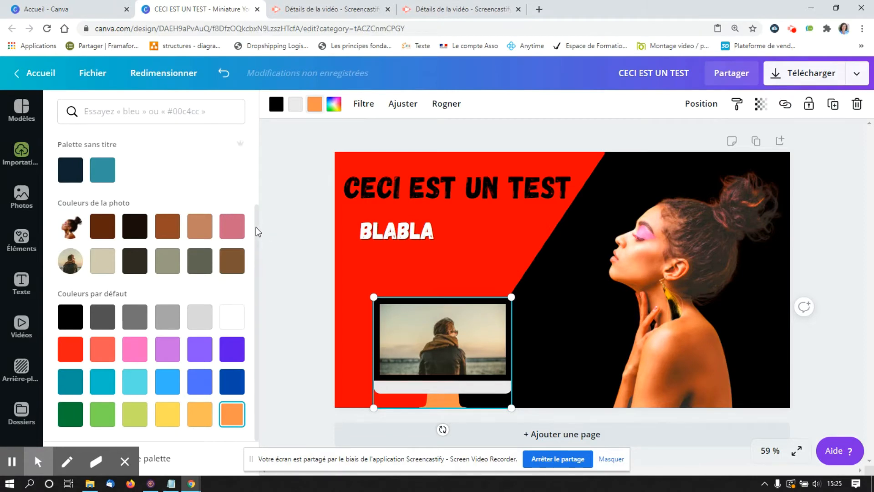
pyautogui.moveTo(256, 228); pyautogui.dragTo(250, 109)
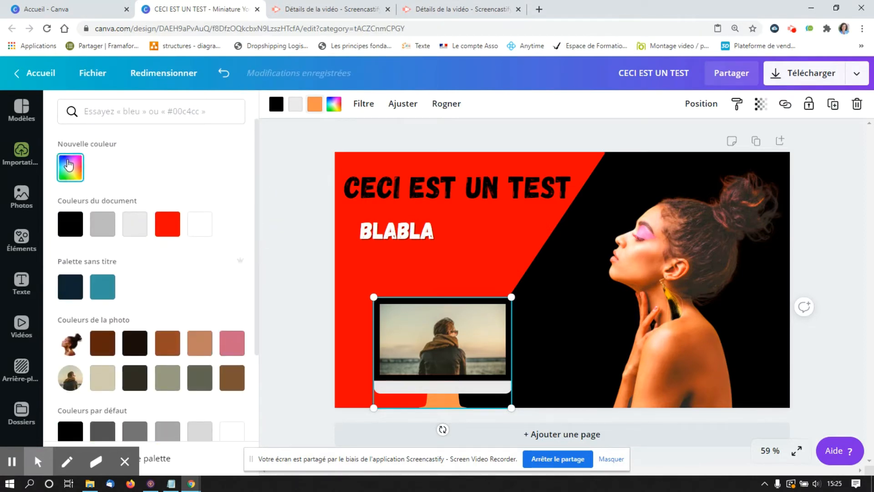
pyautogui.click(69, 165)
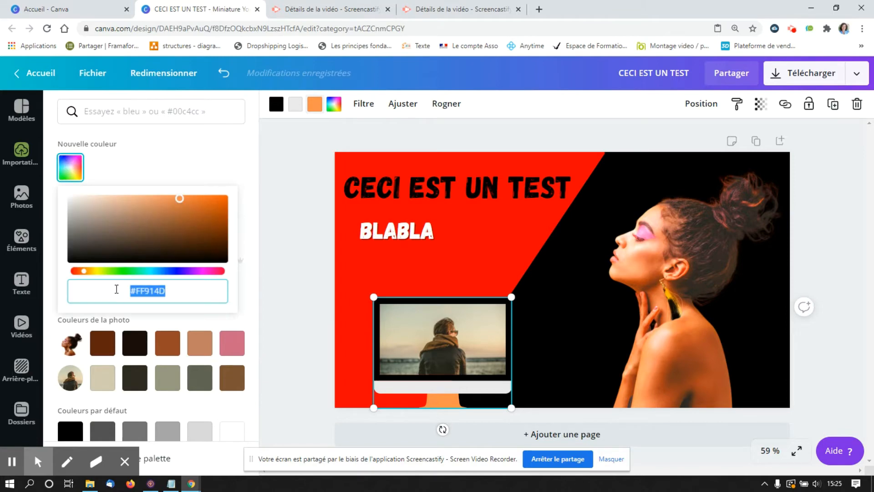
pyautogui.moveTo(84, 271); pyautogui.dragTo(90, 272)
pyautogui.click(204, 198)
pyautogui.moveTo(212, 194); pyautogui.dragTo(229, 187)
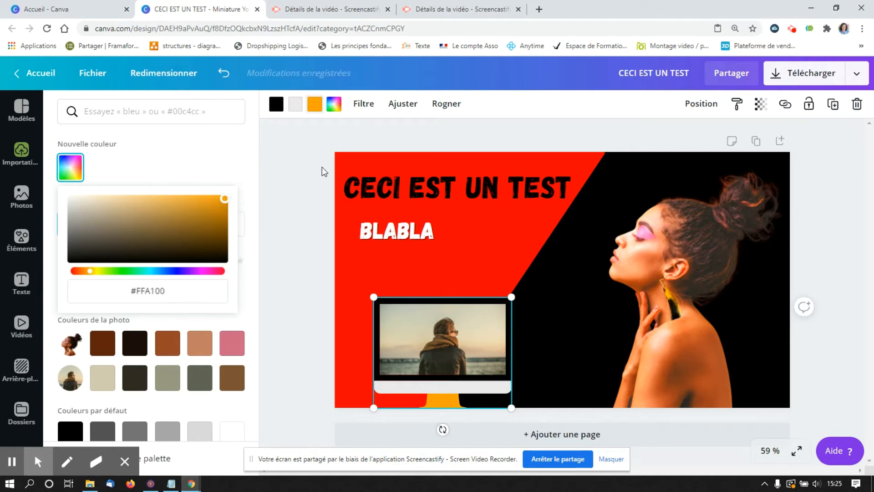
# Try white and red on the monitor's light grey lower bar, and finally give it a custom bright yellow.
pyautogui.click(295, 110)
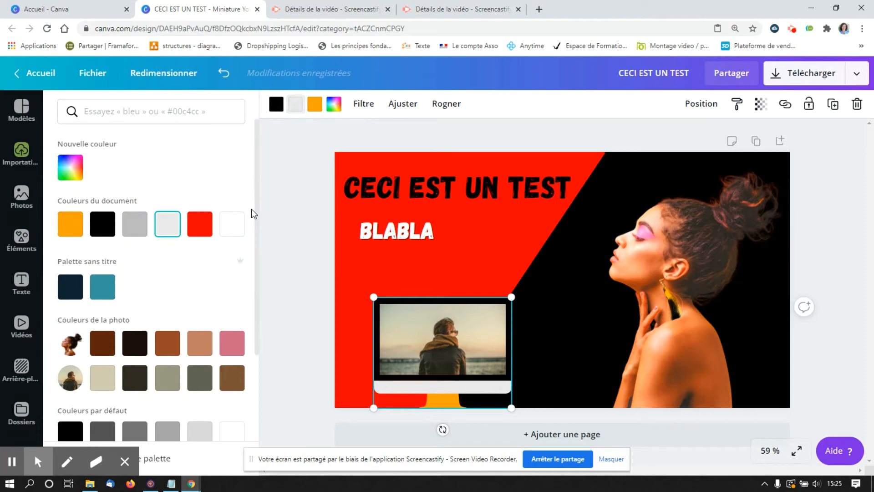
pyautogui.click(237, 227)
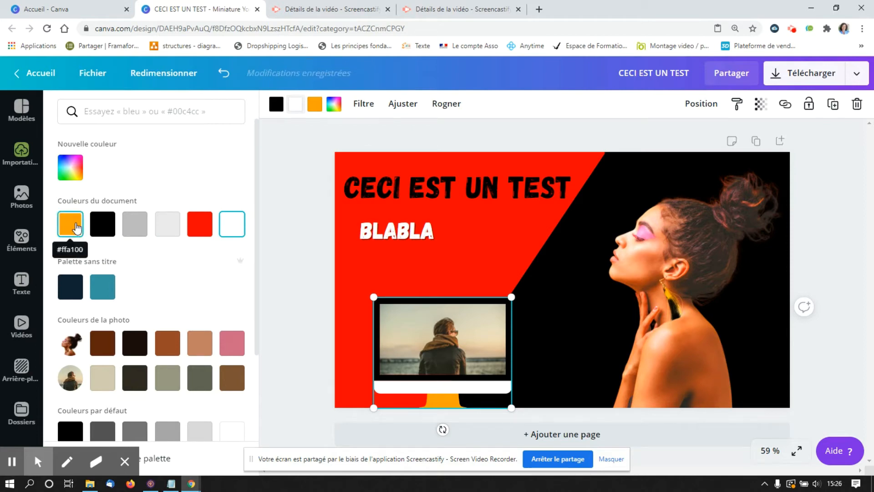
pyautogui.click(203, 233)
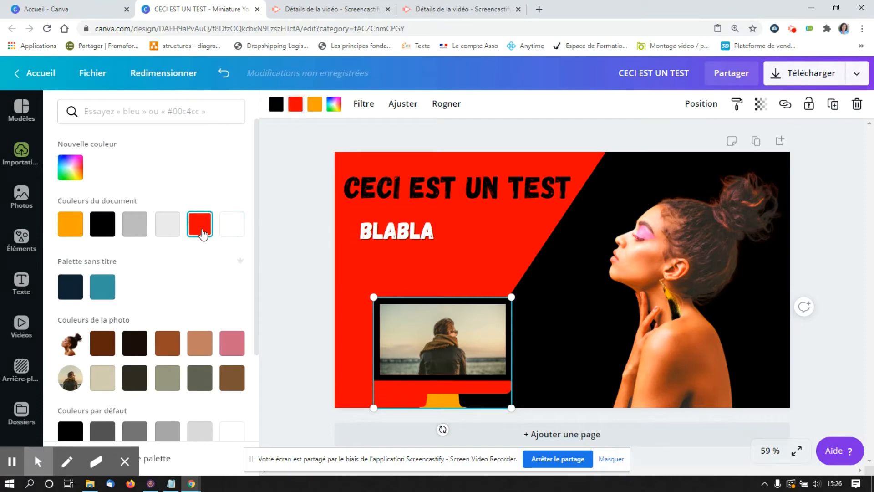
pyautogui.click(170, 227)
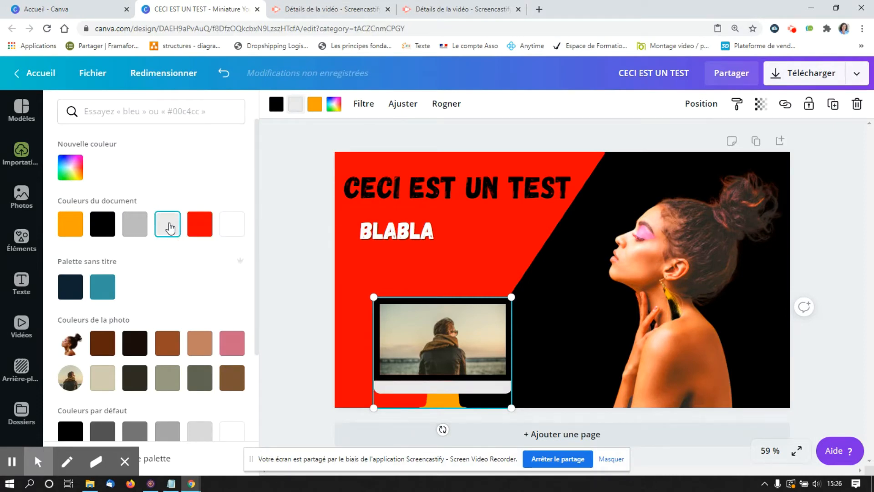
pyautogui.click(79, 174)
pyautogui.click(98, 272)
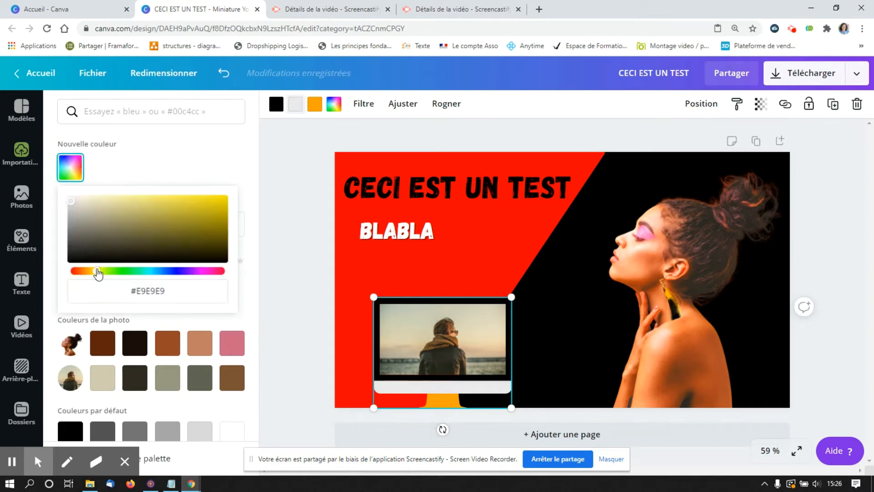
pyautogui.click(222, 202)
pyautogui.moveTo(222, 200); pyautogui.dragTo(224, 179)
pyautogui.click(583, 315)
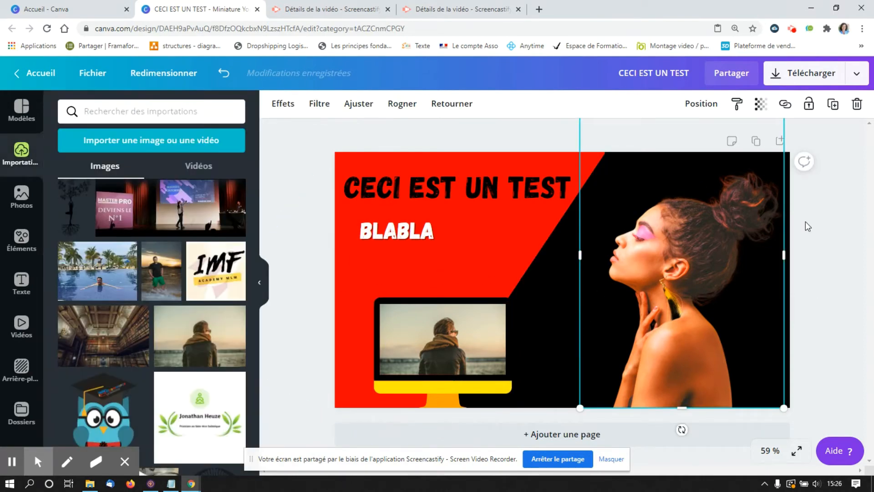
pyautogui.click(827, 255)
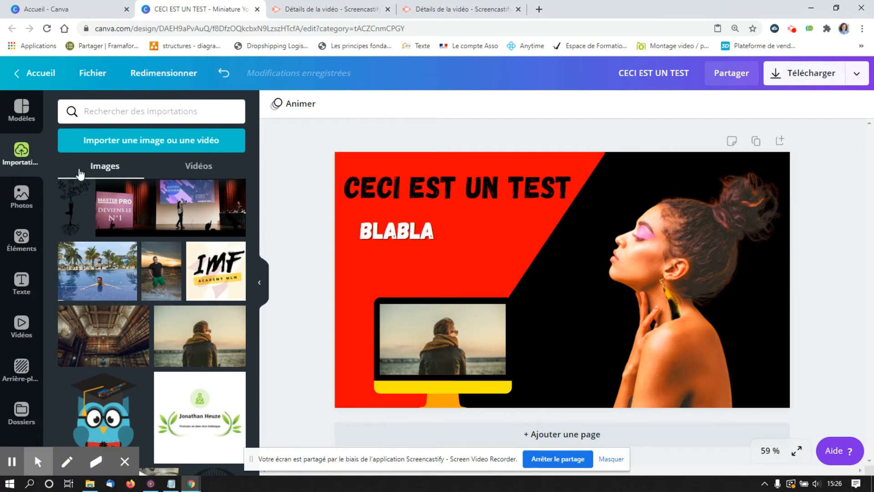
# Search the photo library for "ZEN" and add the orange sunset photo with the meditating silhouette.
pyautogui.click(22, 207)
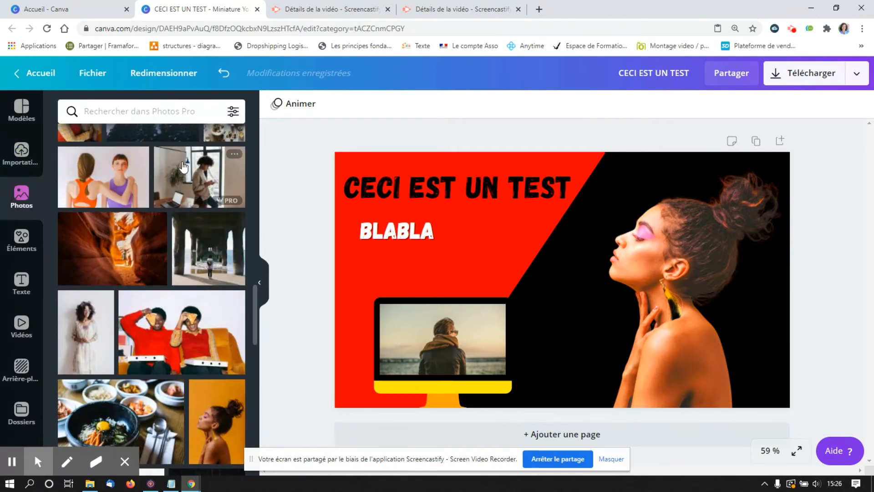
pyautogui.click(183, 114)
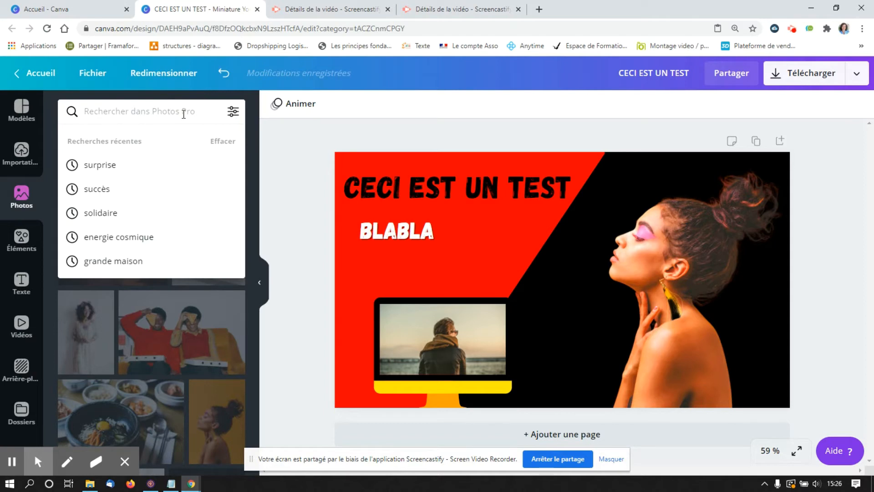
pyautogui.write('ZEN')
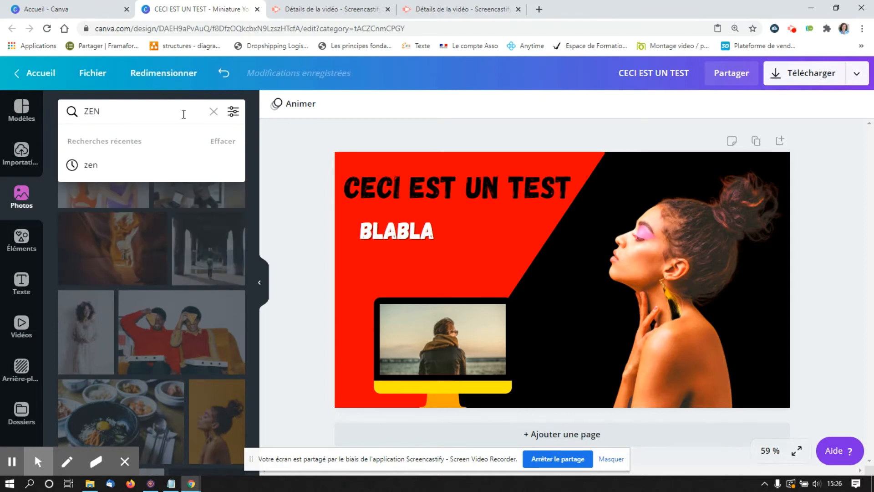
pyautogui.press('Return')
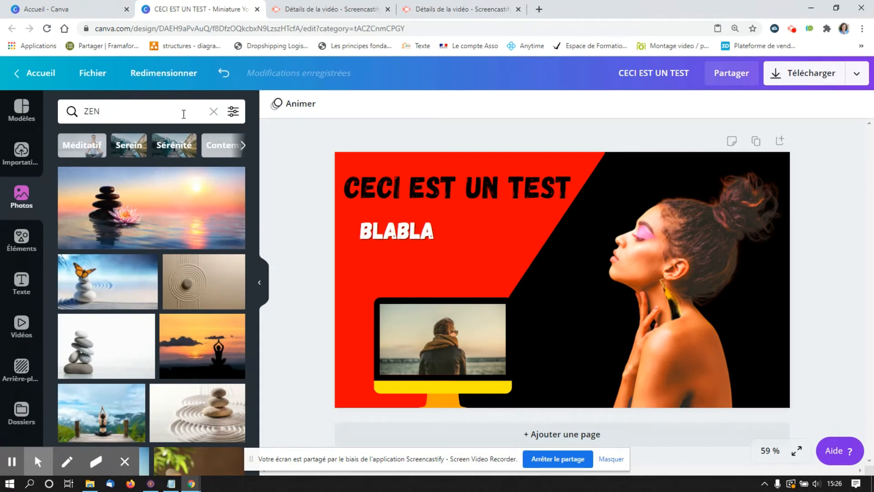
pyautogui.click(209, 347)
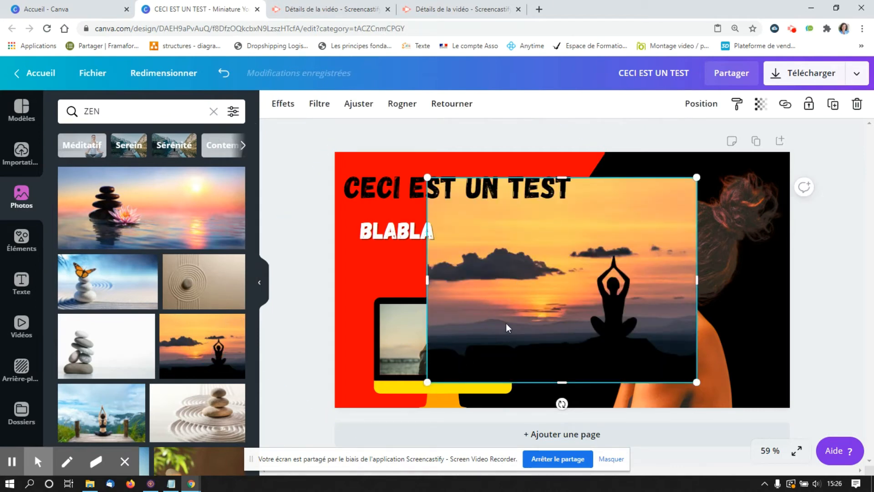
# Enlarge the sunset photo to cover the black area and send it behind the woman, the red shape and the monitor.
pyautogui.moveTo(507, 324); pyautogui.dragTo(600, 300)
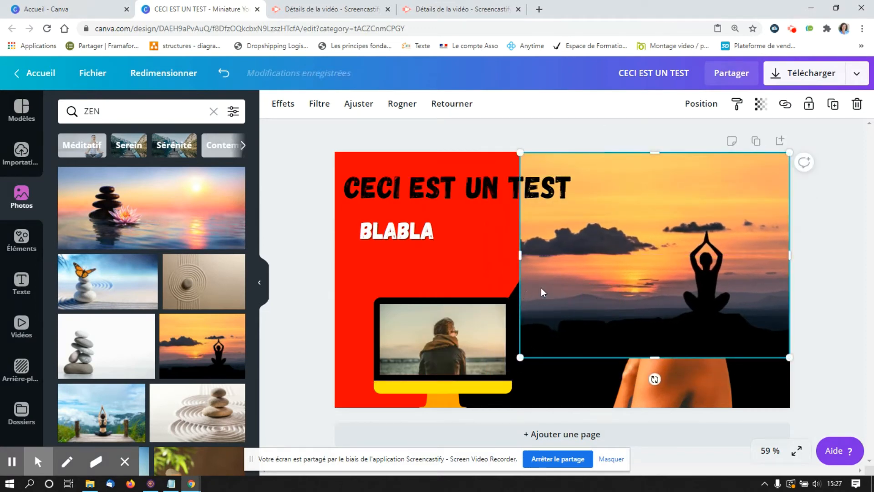
pyautogui.moveTo(520, 255); pyautogui.dragTo(416, 258)
pyautogui.moveTo(605, 357); pyautogui.dragTo(607, 401)
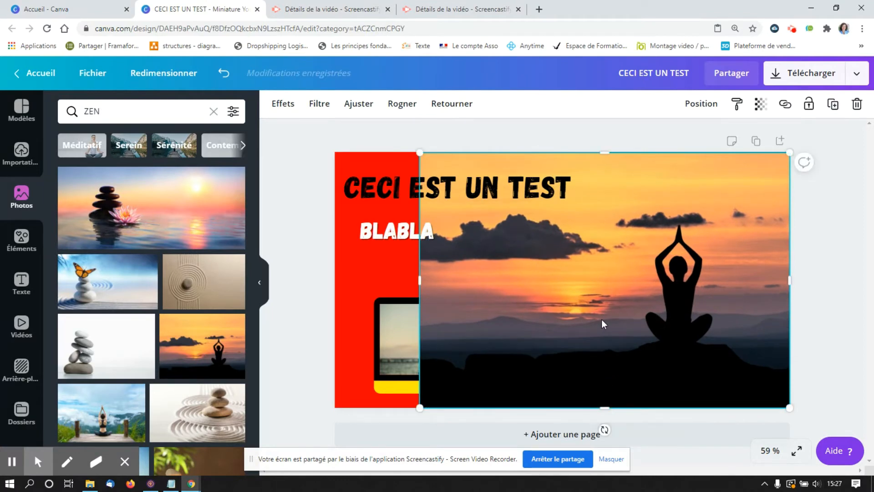
pyautogui.rightClick(603, 323)
pyautogui.click(620, 319)
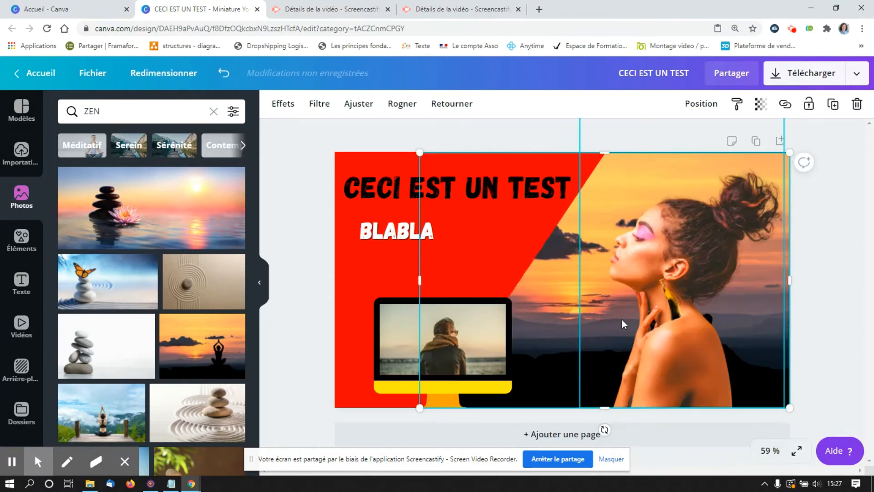
pyautogui.click(843, 336)
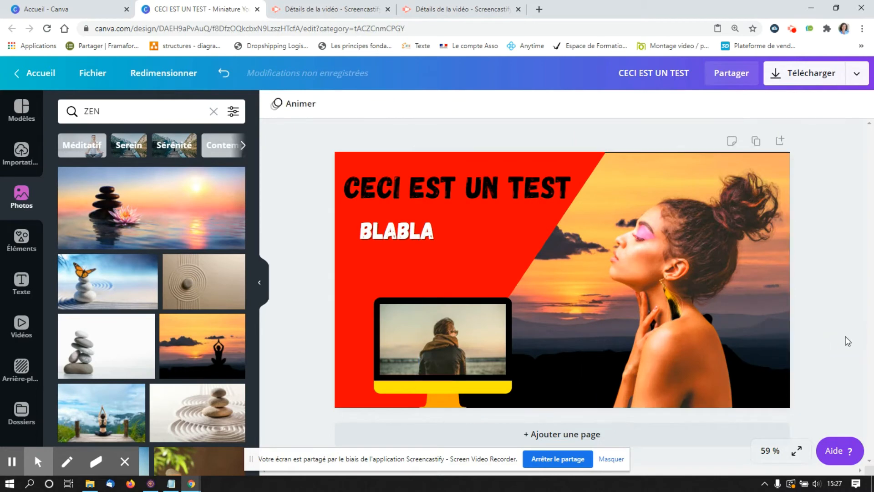
# Flip the woman's photo horizontally and move her left and slightly down, clear of the meditating silhouette.
pyautogui.click(700, 351)
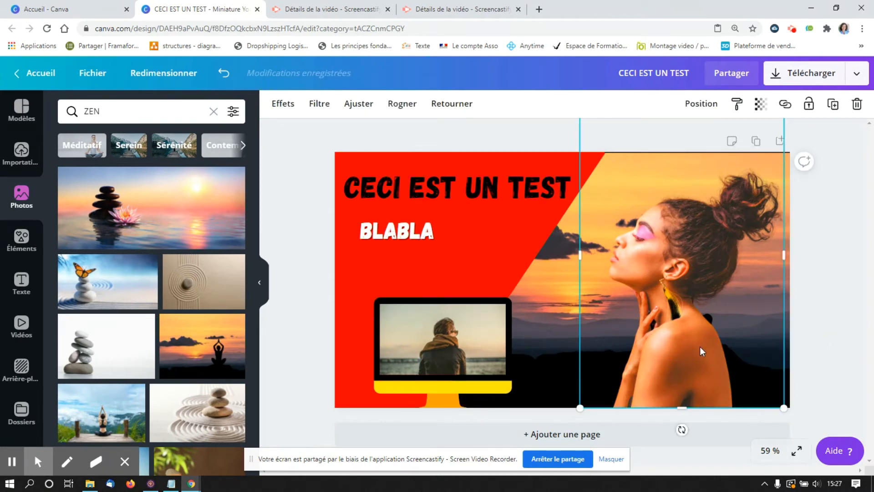
pyautogui.click(461, 109)
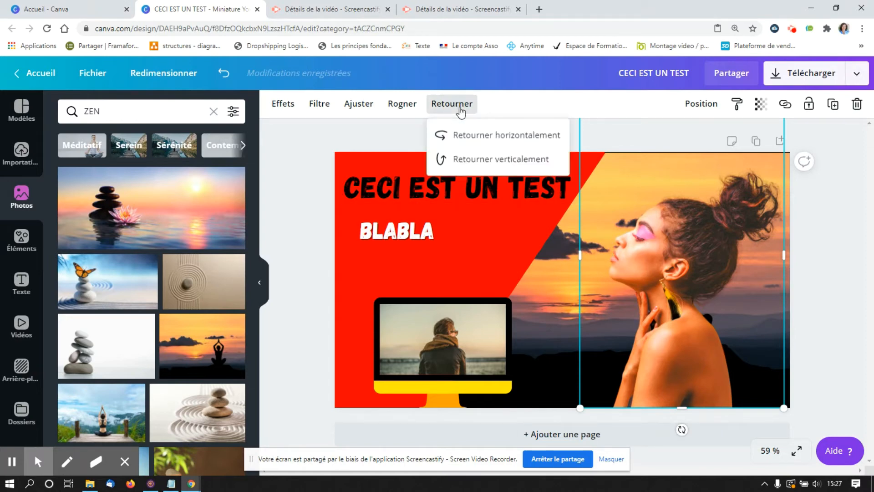
pyautogui.click(472, 136)
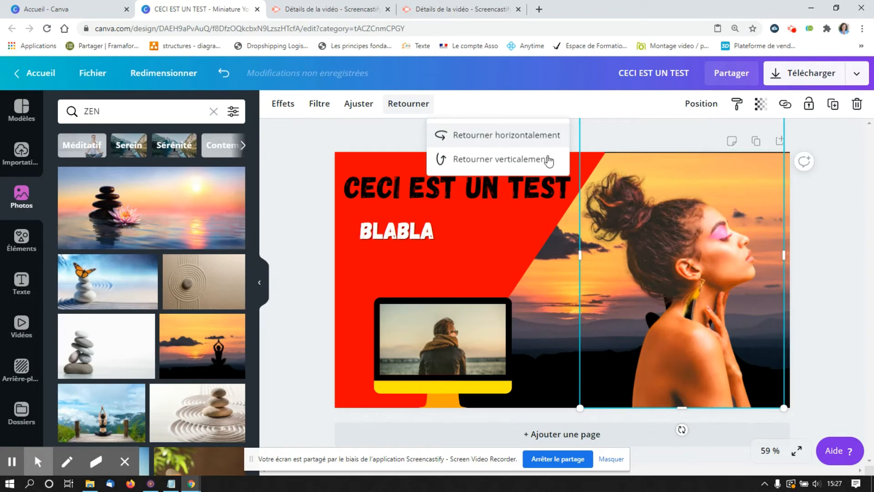
pyautogui.moveTo(682, 309); pyautogui.dragTo(586, 331)
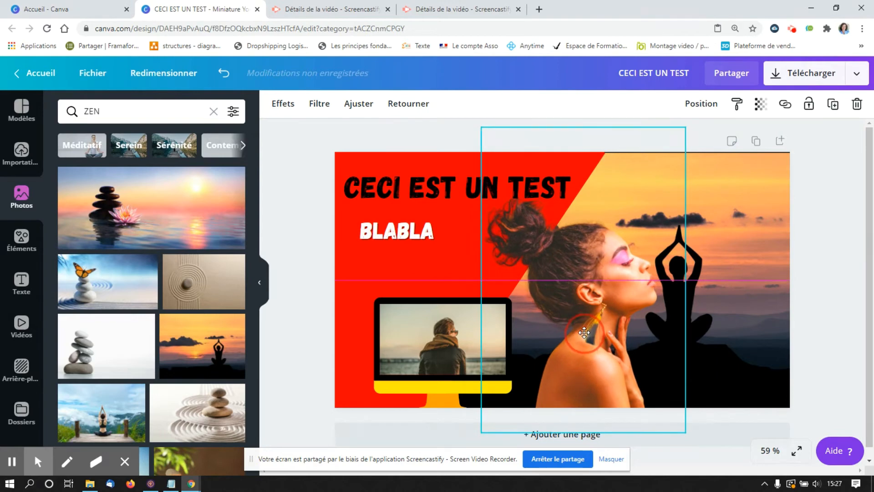
# Adjust the sunset photo by setting blur to 19, brightness to -28 and contrast to 28.
pyautogui.click(758, 304)
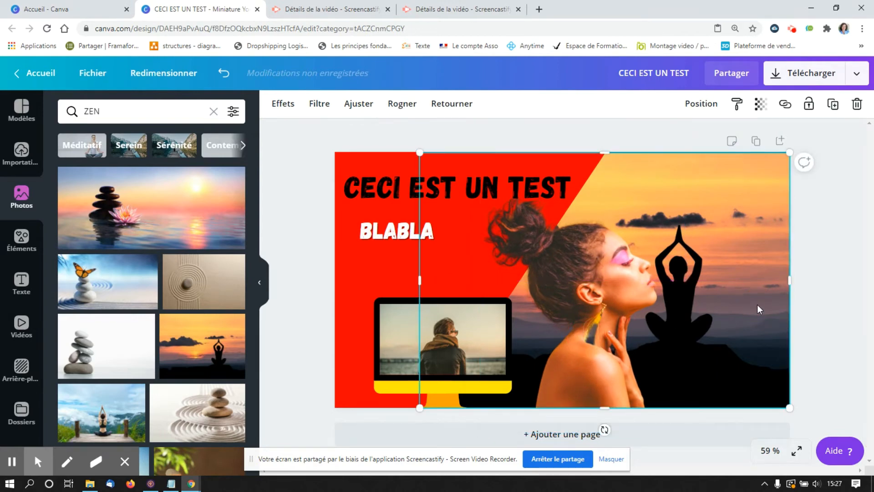
pyautogui.click(359, 105)
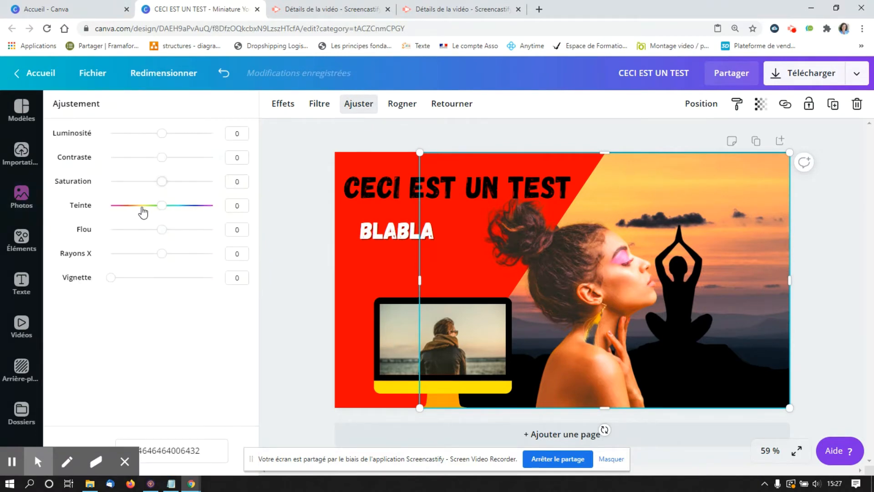
pyautogui.moveTo(163, 231)
pyautogui.mouseDown()
pyautogui.moveTo(187, 238)
pyautogui.moveTo(171, 238)
pyautogui.mouseUp()
pyautogui.click(162, 135)
pyautogui.moveTo(161, 135); pyautogui.dragTo(176, 157)
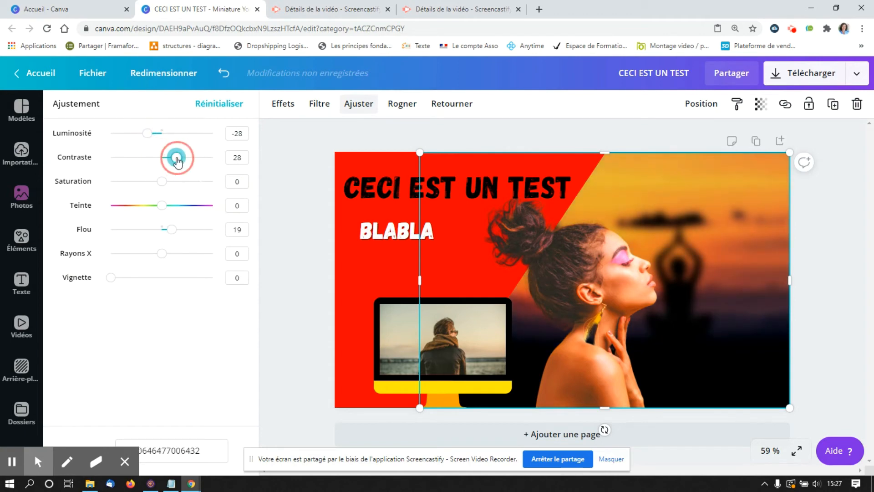
pyautogui.click(580, 319)
pyautogui.click(834, 273)
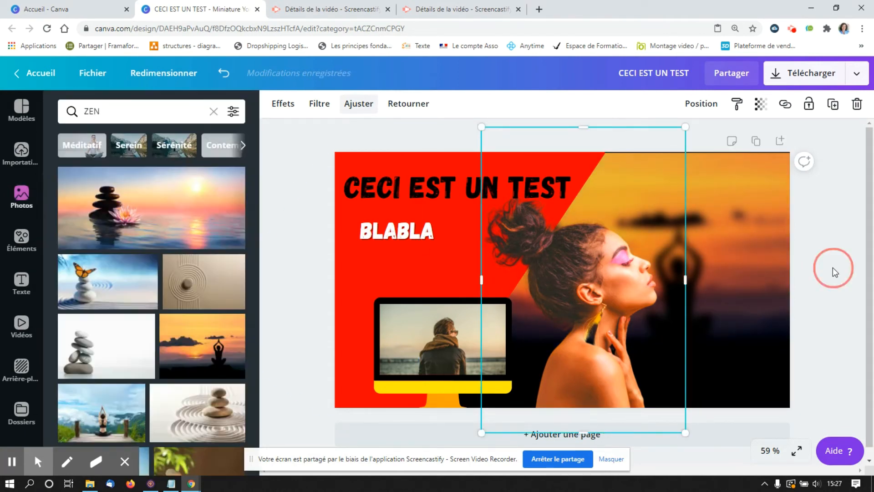
# Stretch the sunset photo slightly past the page's upper edge and move the woman right and up, over the meditating silhouette.
pyautogui.click(753, 211)
pyautogui.moveTo(605, 152); pyautogui.dragTo(606, 147)
pyautogui.moveTo(730, 185); pyautogui.dragTo(730, 185)
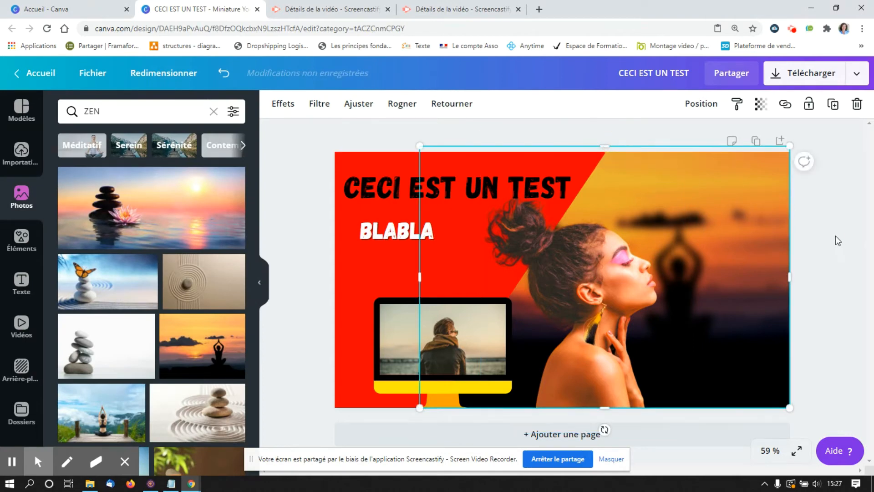
pyautogui.click(835, 235)
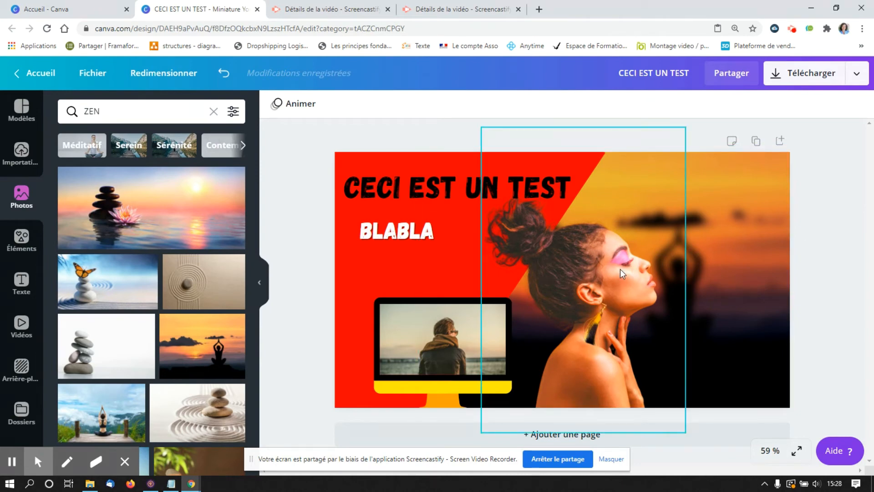
pyautogui.moveTo(620, 269); pyautogui.dragTo(712, 241)
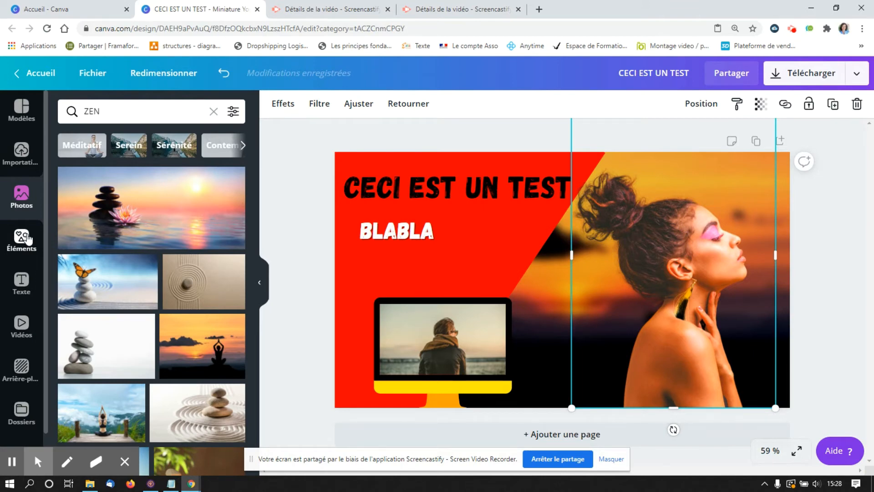
# Add the pink flower with green leaves from the "Croquis de fleurs" elements, shrink it and place it above the monitor, beside "BLABLA".
pyautogui.click(20, 239)
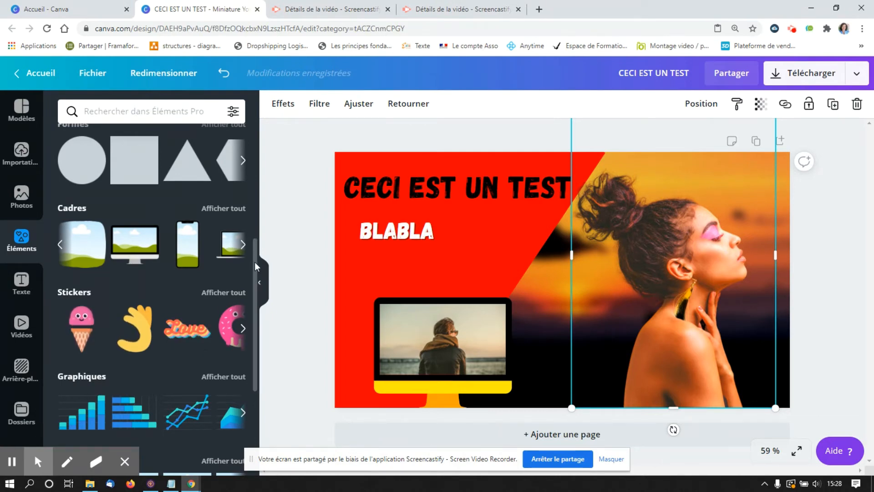
pyautogui.moveTo(254, 263); pyautogui.dragTo(258, 323)
pyautogui.scroll(-5, 257, 334)
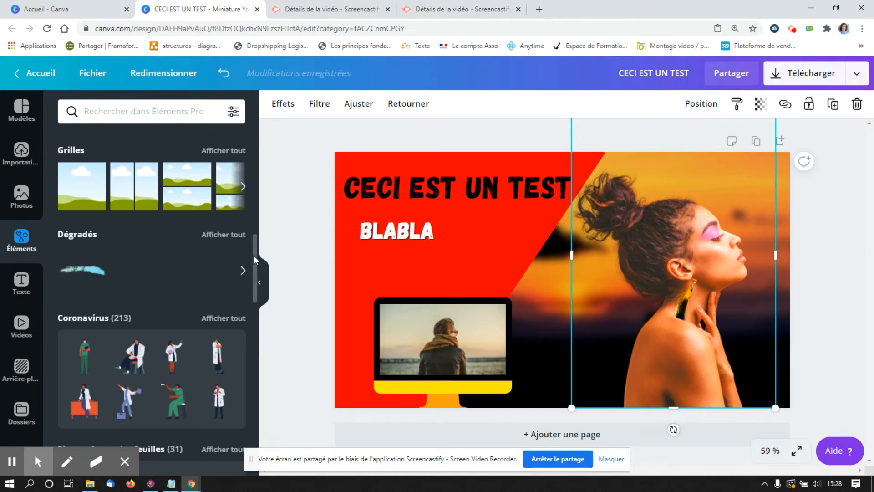
pyautogui.moveTo(255, 259); pyautogui.dragTo(257, 405)
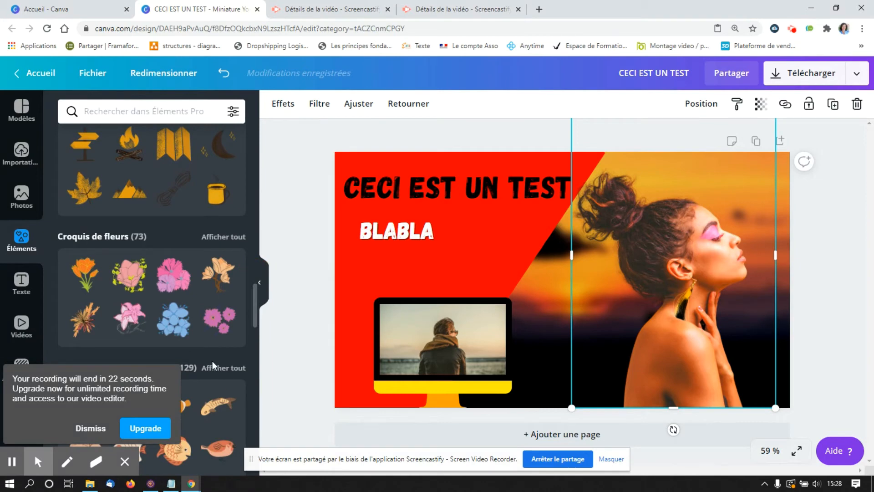
pyautogui.click(140, 280)
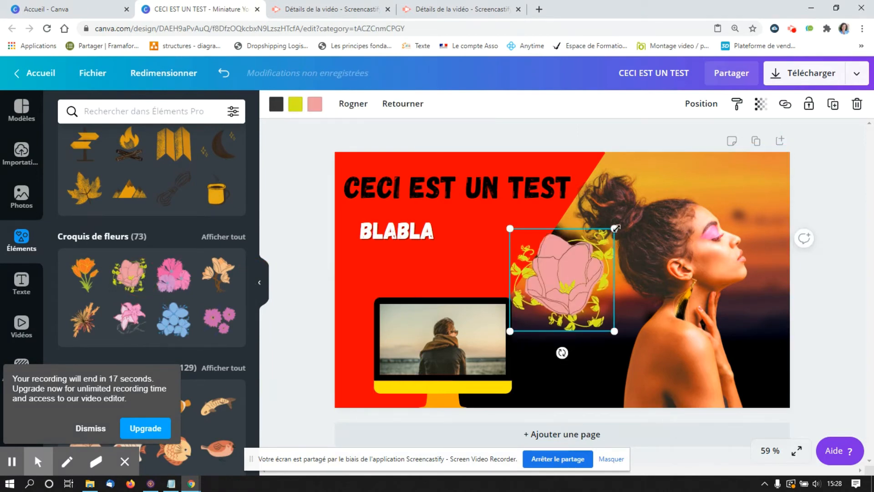
pyautogui.moveTo(615, 228); pyautogui.dragTo(583, 259)
pyautogui.moveTo(543, 302); pyautogui.dragTo(503, 258)
# Recolour the flower with black for the yellow-green leaves, orange for the pink petals and red for the dark grey part.
pyautogui.click(294, 105)
pyautogui.click(294, 107)
pyautogui.click(295, 108)
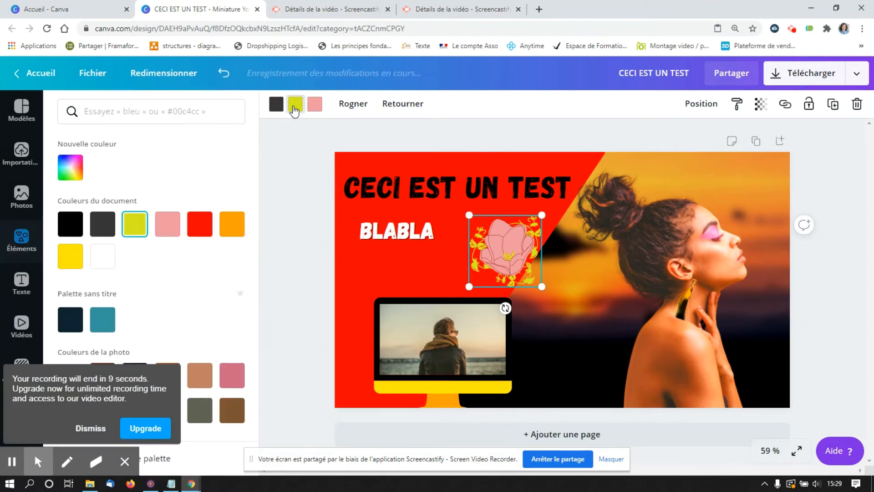
pyautogui.click(65, 235)
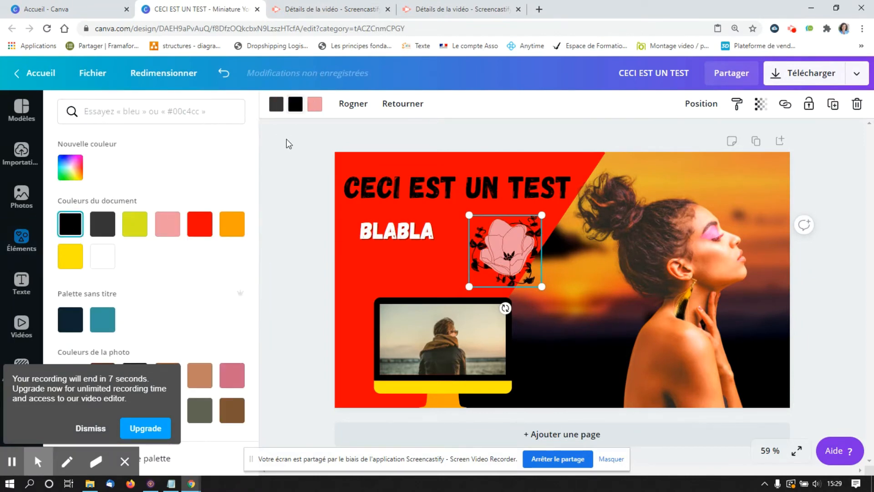
pyautogui.click(313, 108)
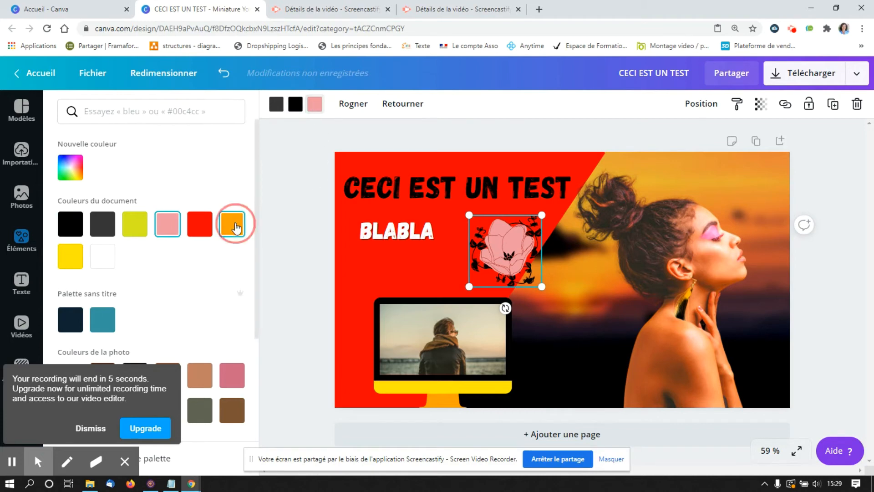
pyautogui.click(232, 223)
pyautogui.click(276, 104)
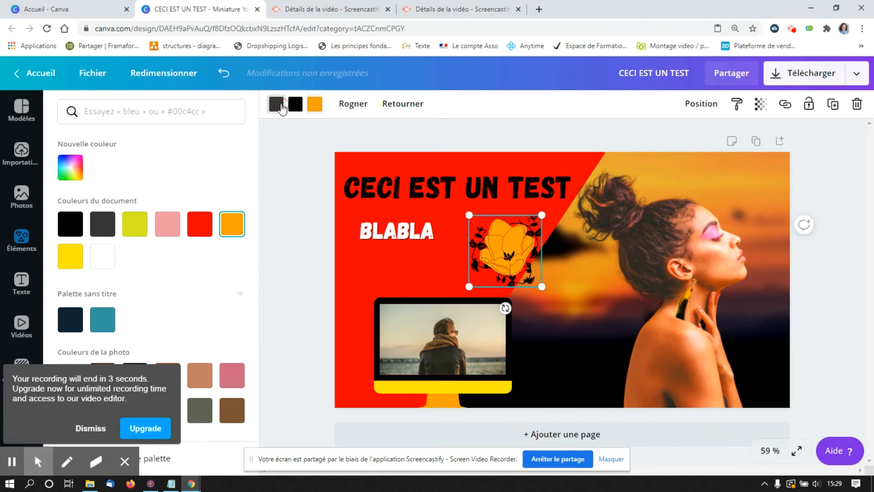
pyautogui.click(210, 224)
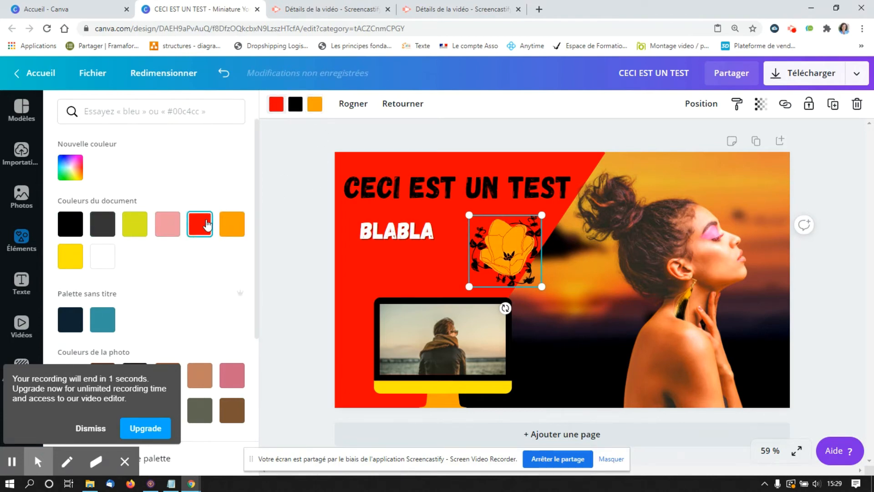
pyautogui.click(300, 197)
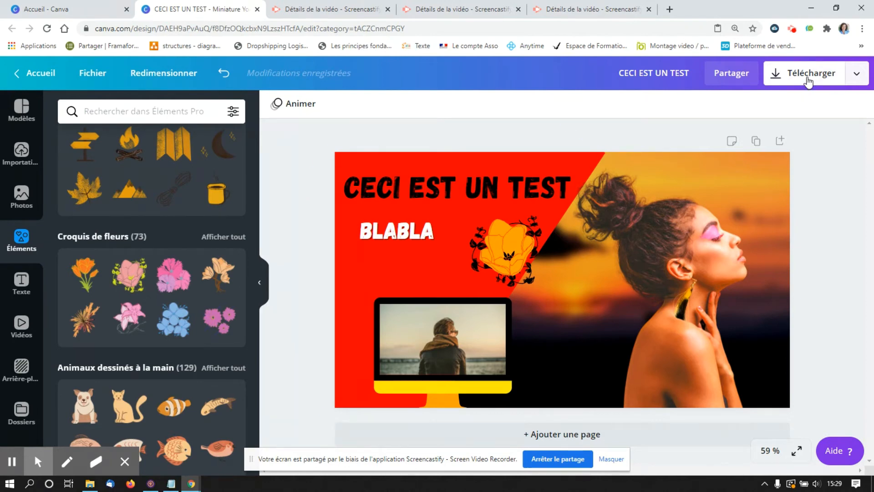
# Review the available download file types and try to download the design as a PNG at size 1.
pyautogui.click(809, 81)
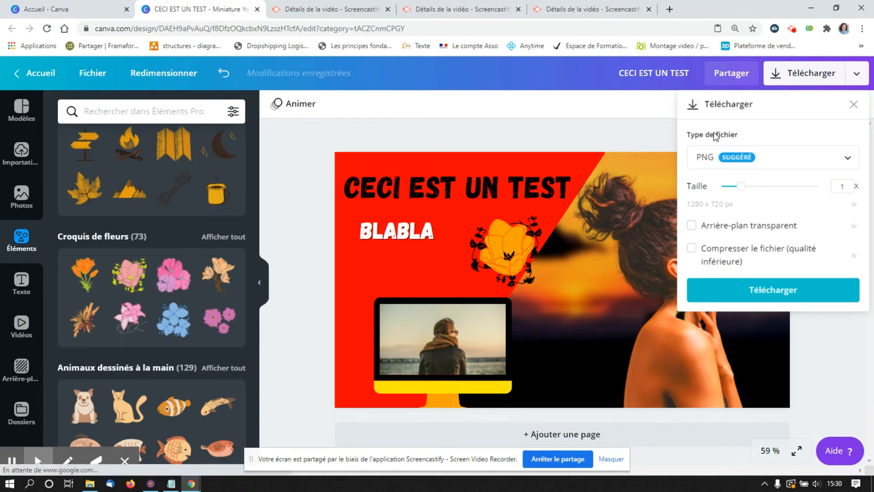
pyautogui.click(743, 166)
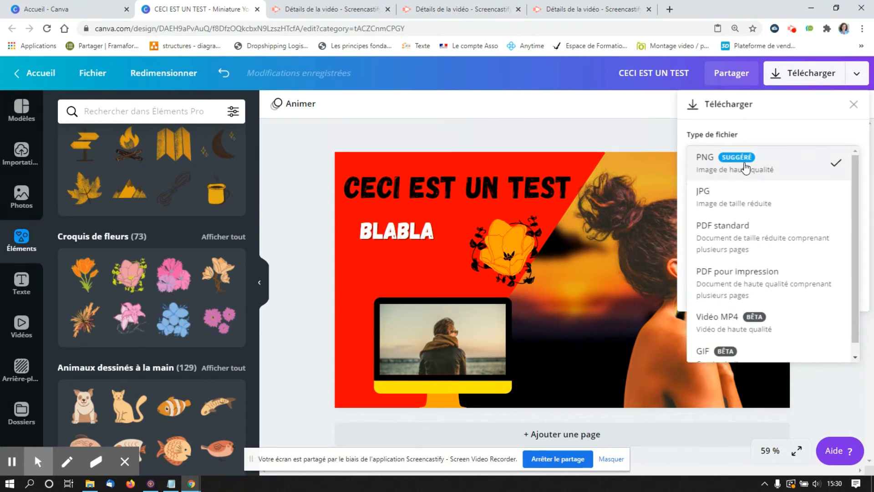
pyautogui.click(858, 198)
pyautogui.moveTo(858, 197); pyautogui.dragTo(855, 179)
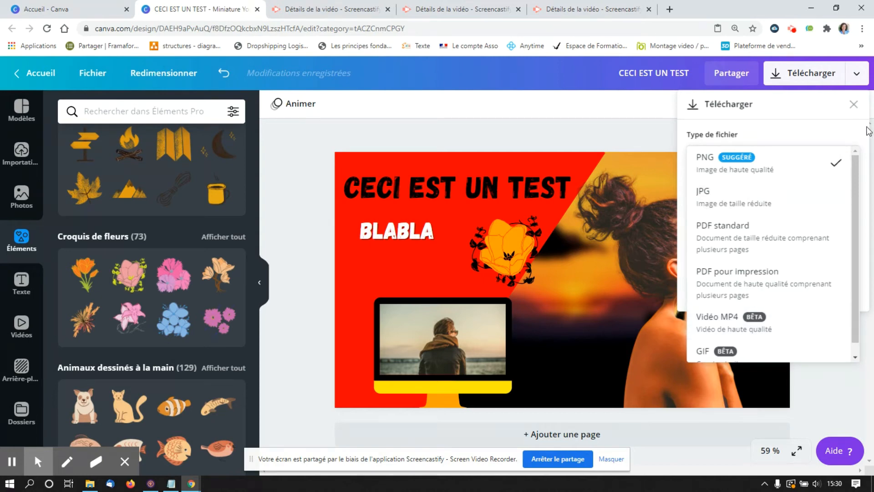
pyautogui.click(764, 175)
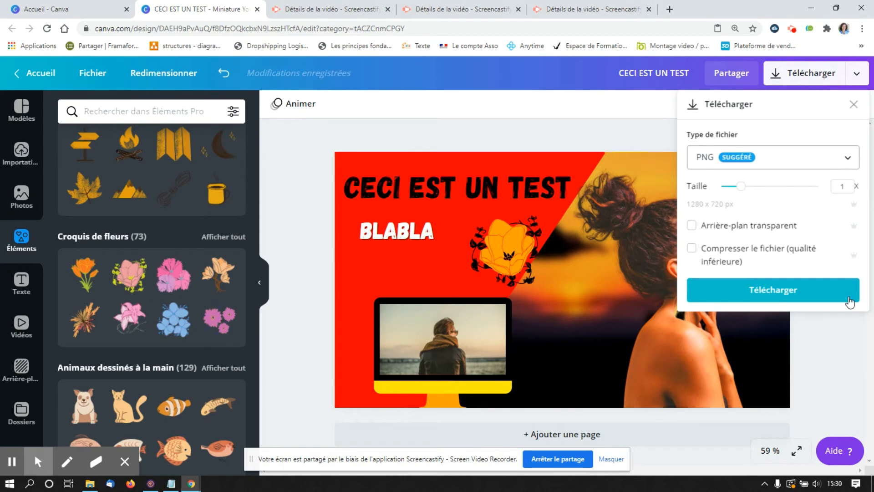
pyautogui.click(774, 291)
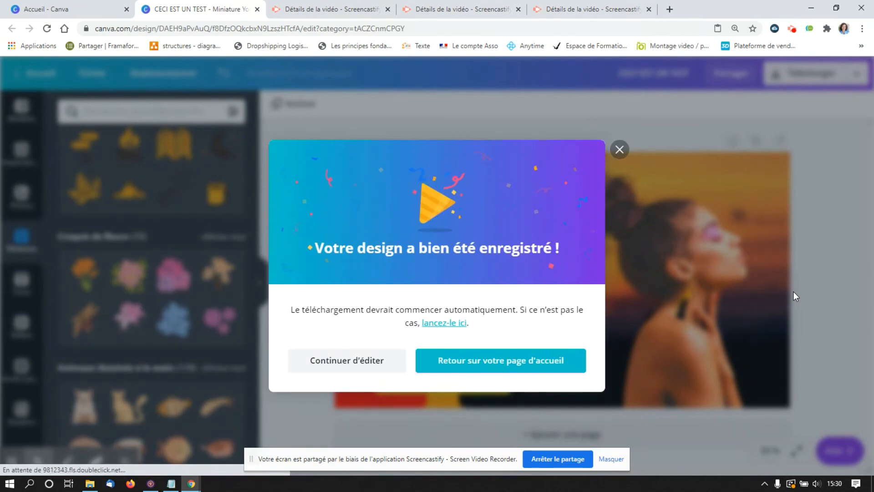
pyautogui.click(619, 150)
# Check the "Téléchargements" folder in File Explorer for the exported thumbnail, and return to the Canva design.
pyautogui.click(90, 483)
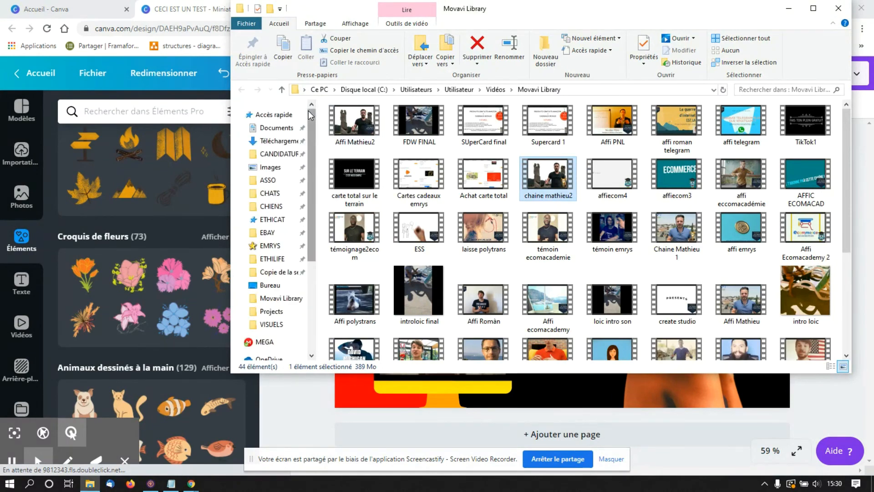
pyautogui.click(278, 142)
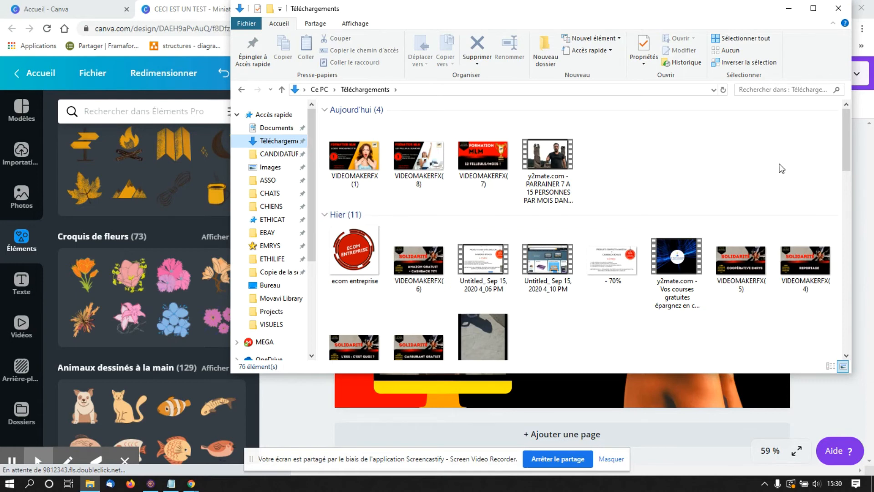
pyautogui.click(790, 9)
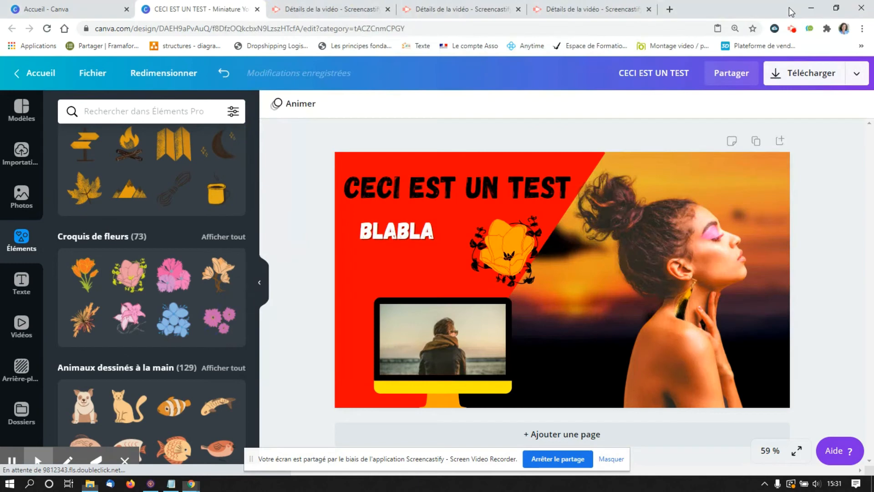
# Download the design again as a PNG and view the exported "CECI EST UN TEST" image from the downloads folder.
pyautogui.click(822, 87)
pyautogui.click(756, 287)
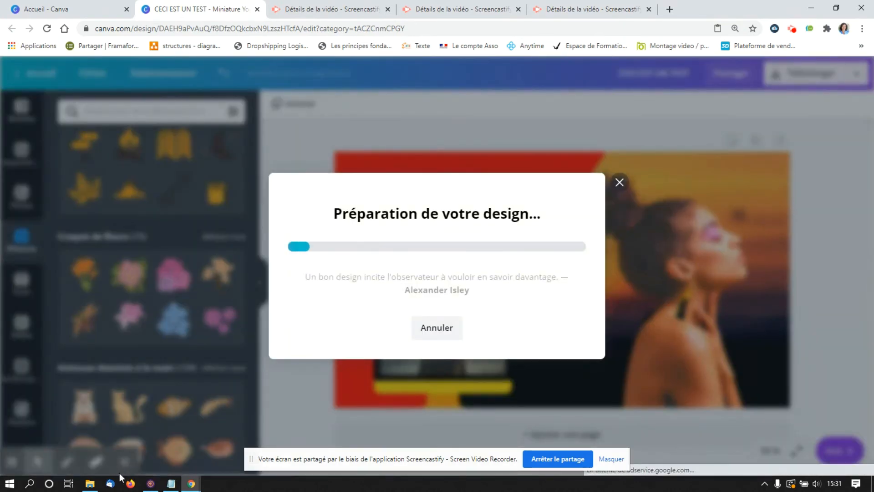
pyautogui.click(90, 483)
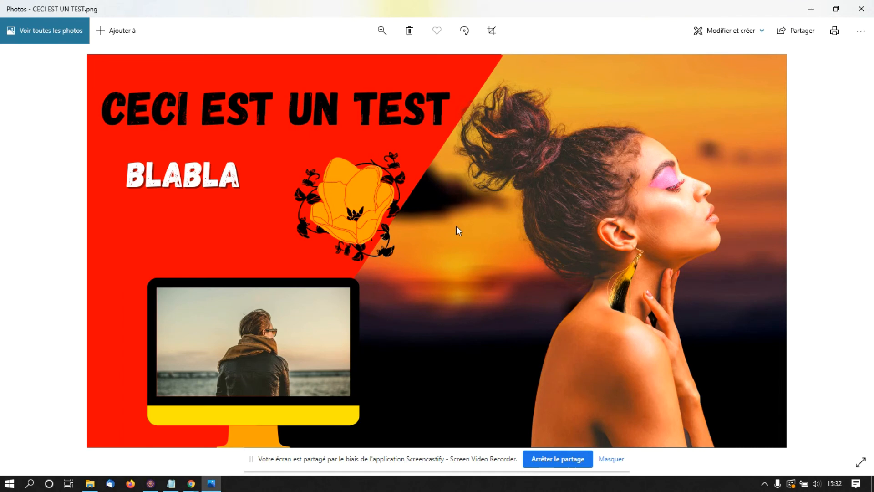
pyautogui.click(860, 10)
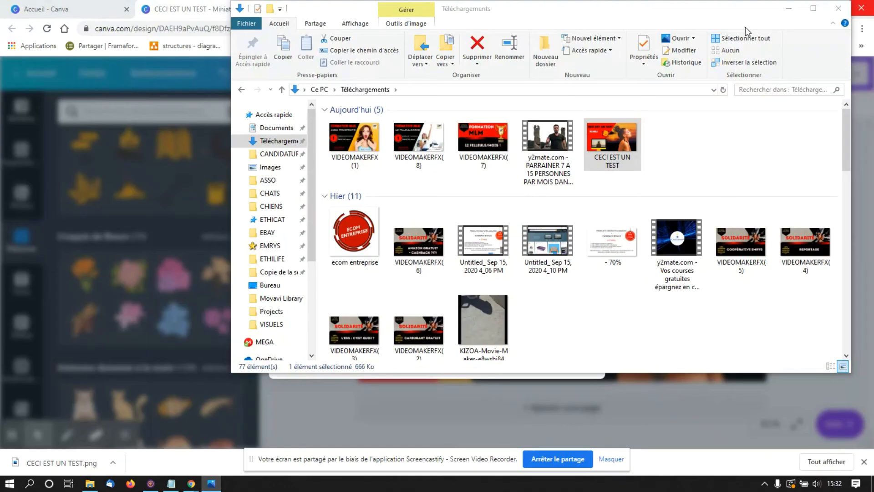
# View the example thumbnail "VIDEOMAKERFX (1)" from the downloads folder, and return to the Canva design page.
pyautogui.click(359, 146)
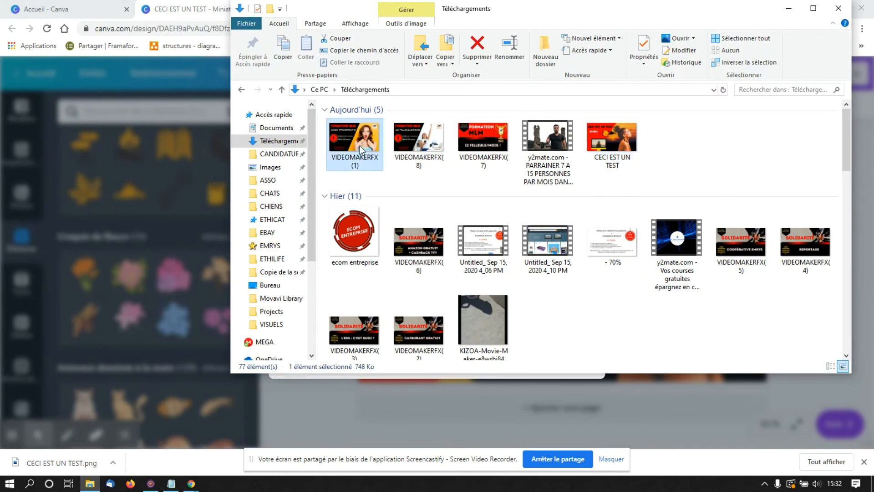
pyautogui.doubleClick(359, 145)
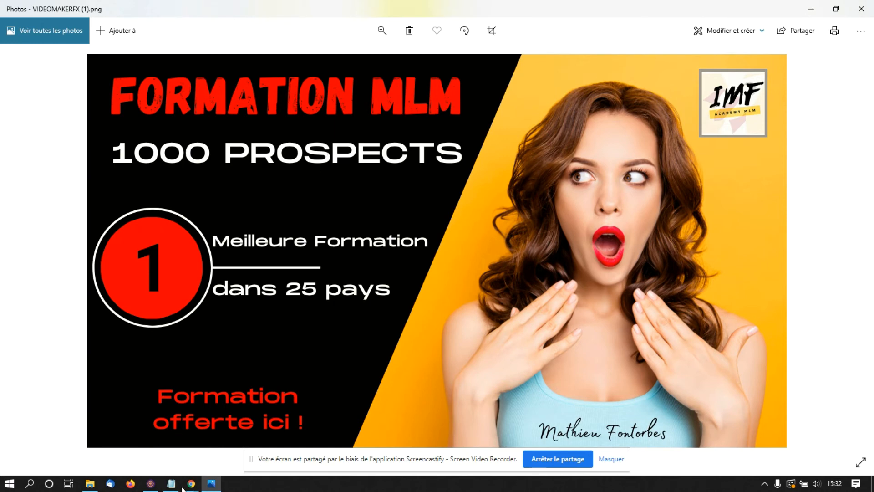
pyautogui.moveTo(192, 484)
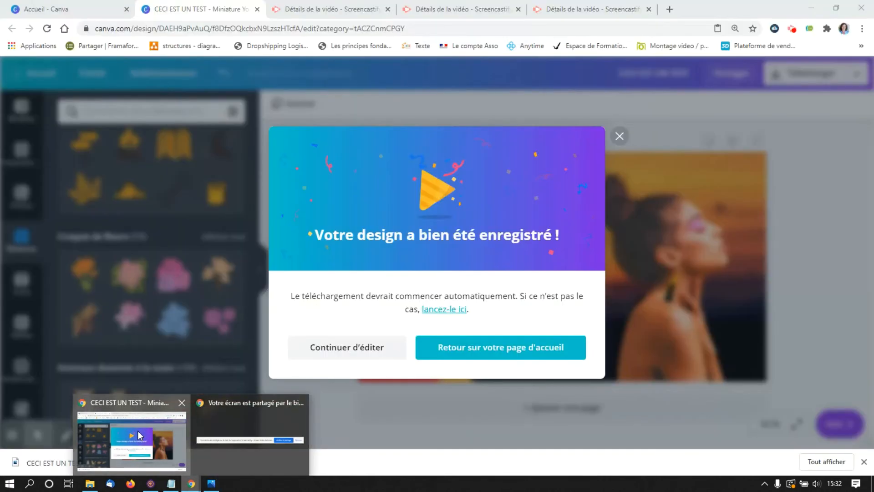
pyautogui.click(147, 440)
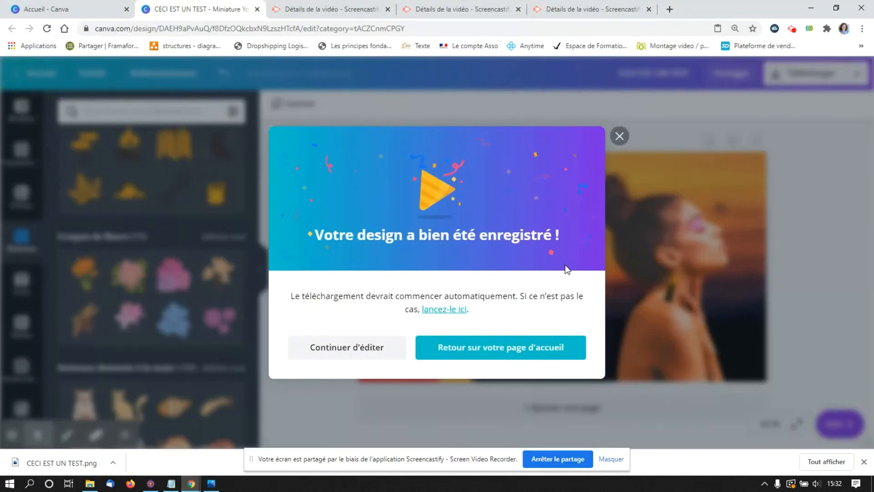
pyautogui.click(619, 136)
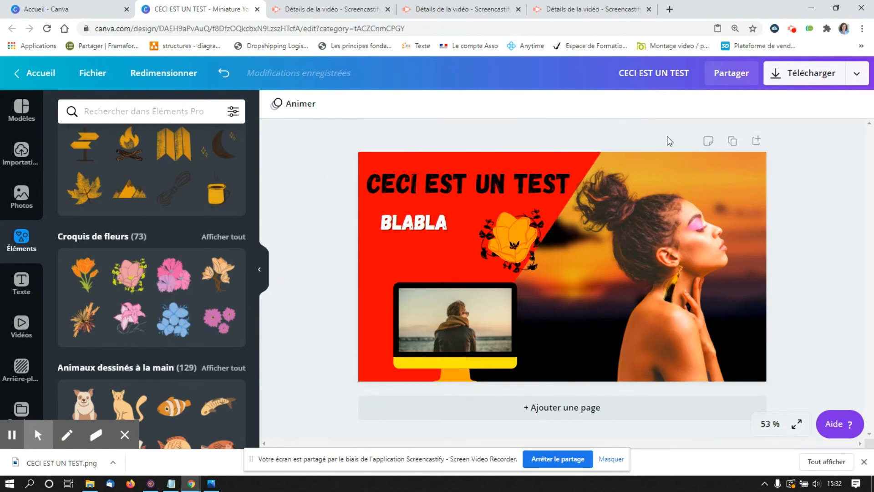
# Duplicate the thumbnail page and select the woman's photo on page 2.
pyautogui.click(733, 142)
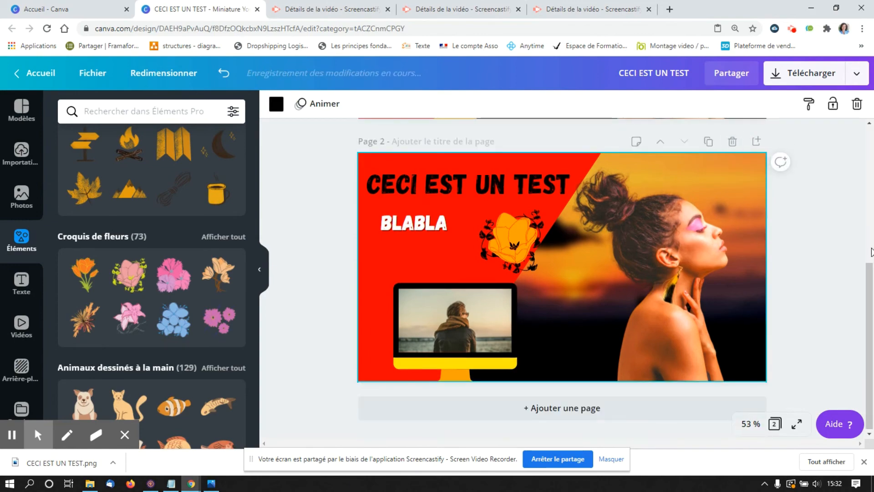
pyautogui.moveTo(867, 276)
pyautogui.mouseDown()
pyautogui.moveTo(862, 157)
pyautogui.moveTo(869, 270)
pyautogui.mouseUp()
pyautogui.click(665, 299)
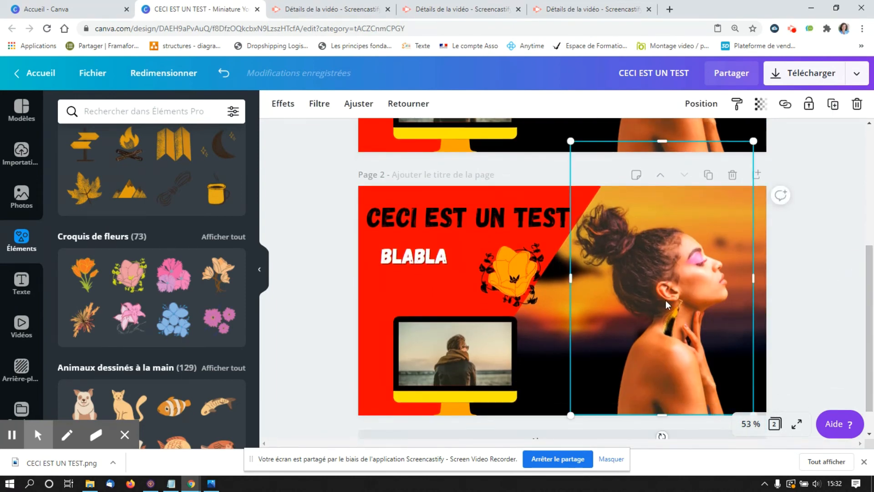
# Delete the woman's photo, the sunset background and the monitor with its picture from page 2.
pyautogui.press('Delete')
pyautogui.click(665, 300)
pyautogui.press('Delete')
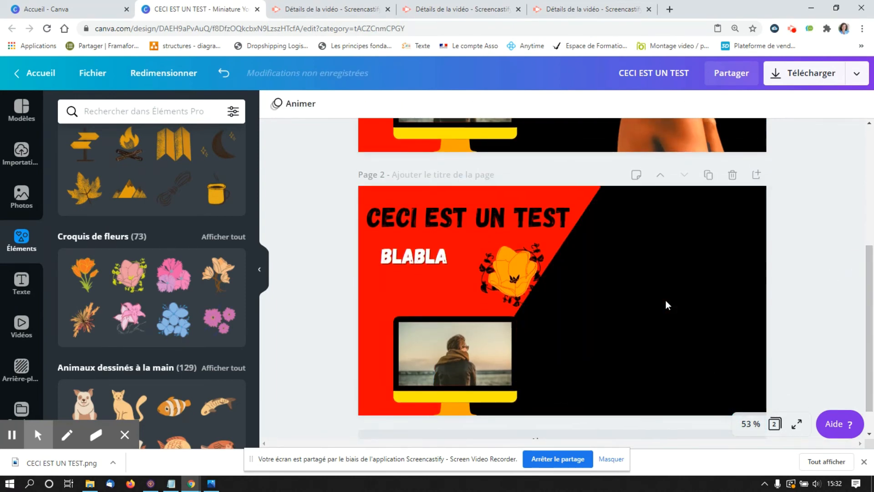
pyautogui.click(458, 350)
pyautogui.press('Delete')
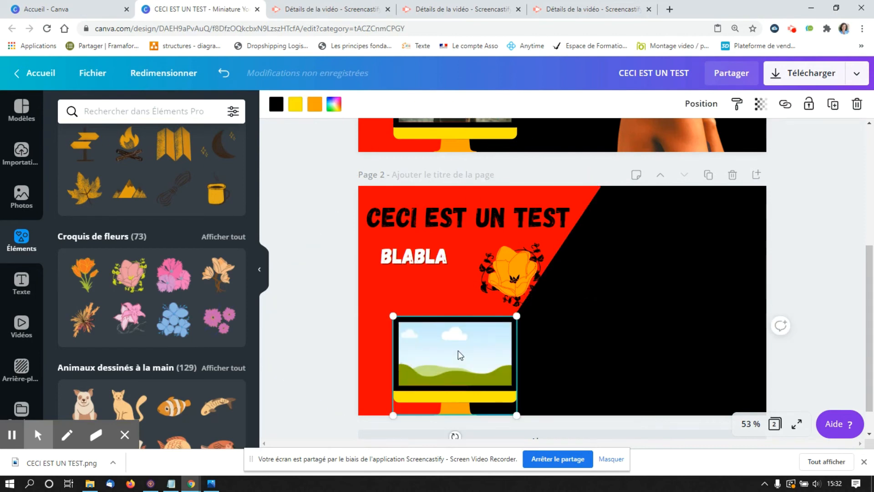
pyautogui.press('Delete')
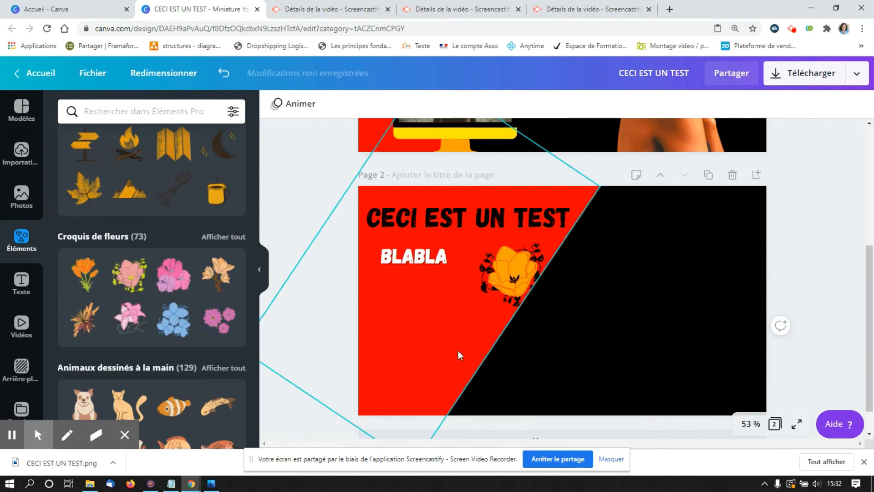
# Add the photo of a butterfly on stacked stones from the "ZEN" results to page 2 and flip it horizontally.
pyautogui.click(22, 153)
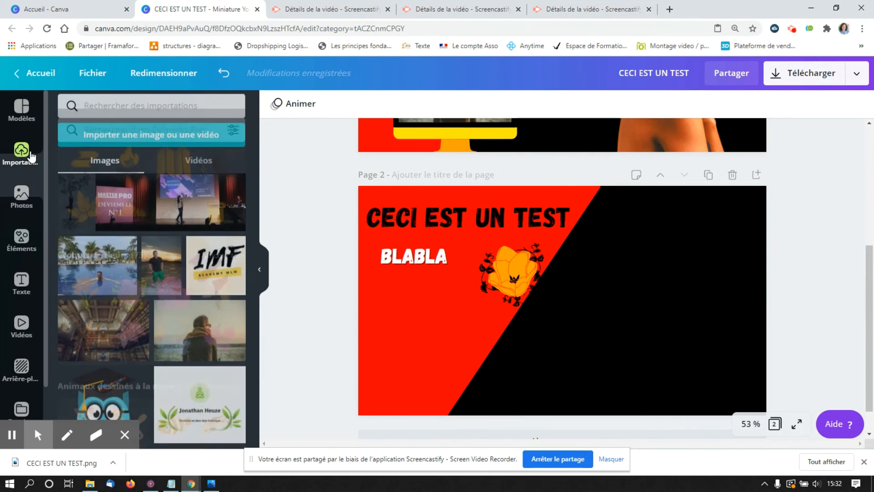
pyautogui.click(22, 195)
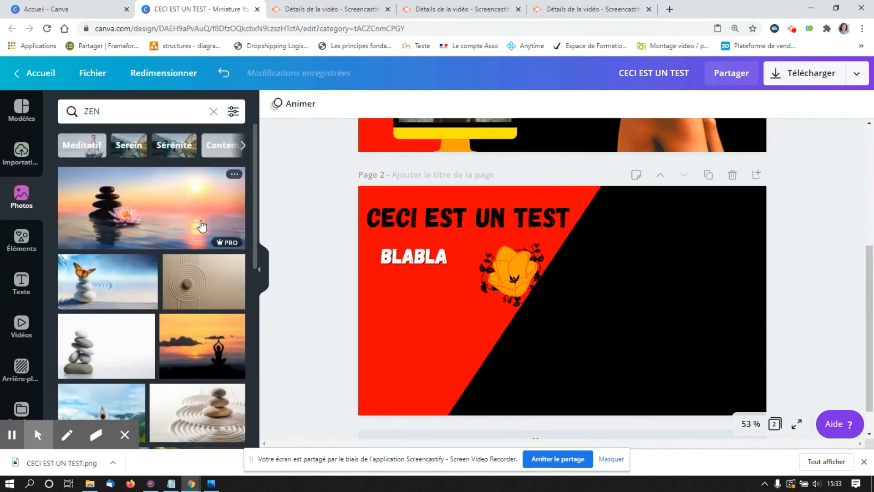
pyautogui.click(132, 297)
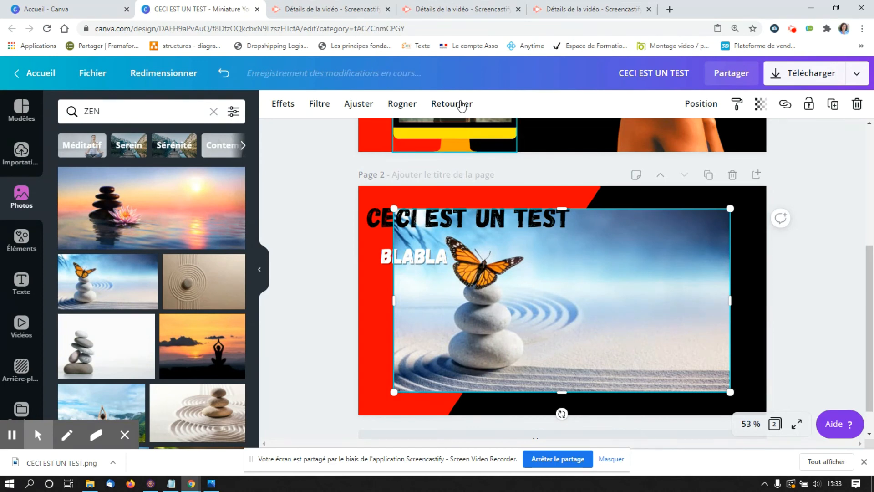
pyautogui.click(460, 104)
pyautogui.click(469, 135)
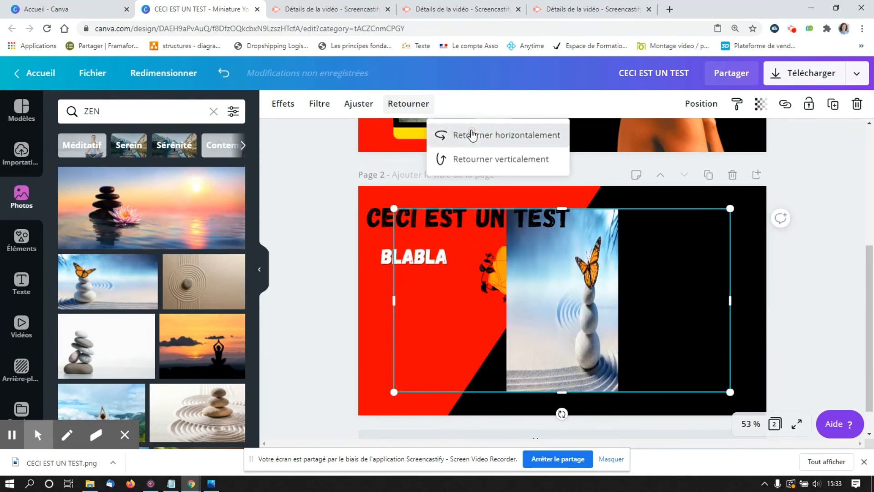
# Enlarge the butterfly photo to a height of about 734 to cover the black area, and send it behind the red shape.
pyautogui.moveTo(592, 260); pyautogui.dragTo(629, 234)
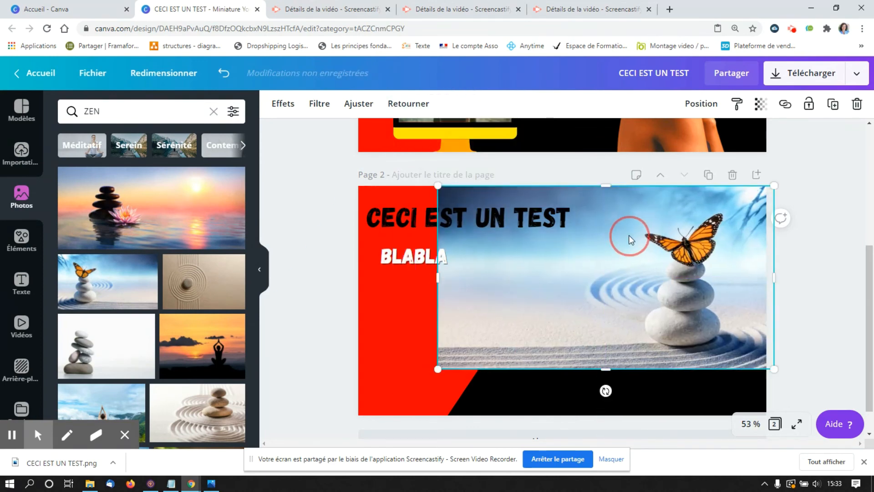
pyautogui.moveTo(605, 370); pyautogui.dragTo(602, 422)
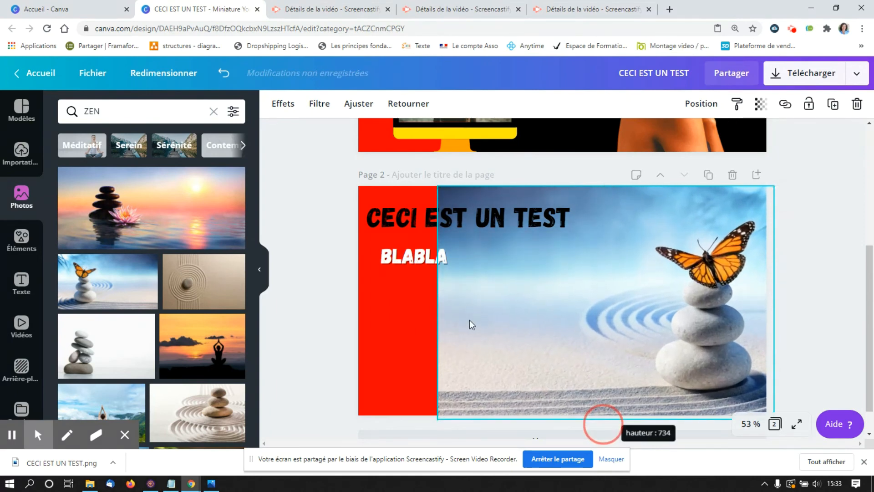
pyautogui.moveTo(433, 305); pyautogui.dragTo(414, 305)
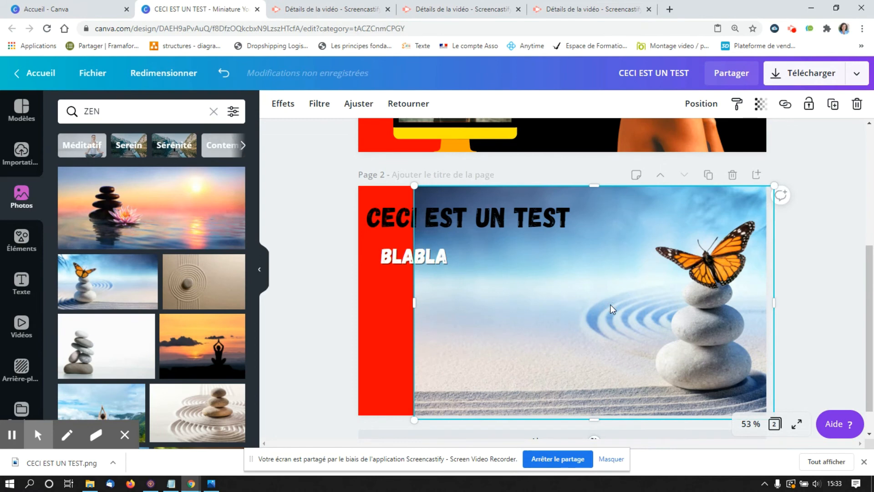
pyautogui.rightClick(611, 305)
pyautogui.click(670, 288)
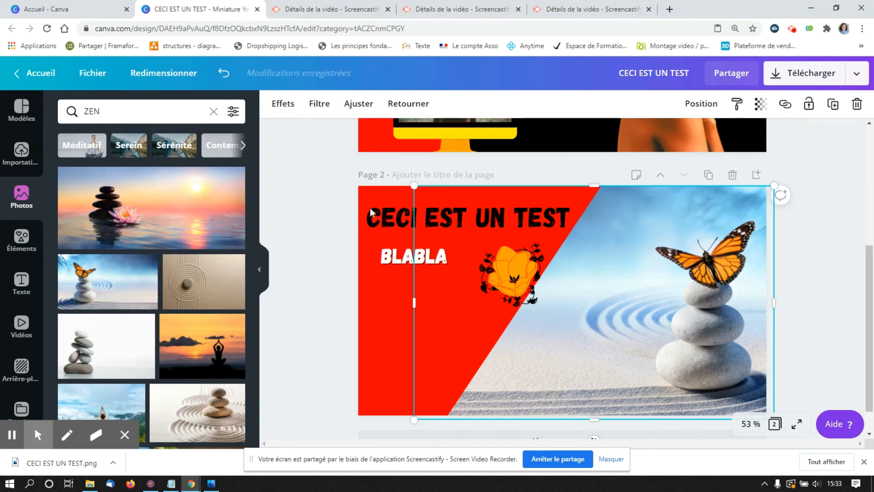
# Add the uploaded photo of the woman in a white shirt to page 2 and remove its background.
pyautogui.click(22, 154)
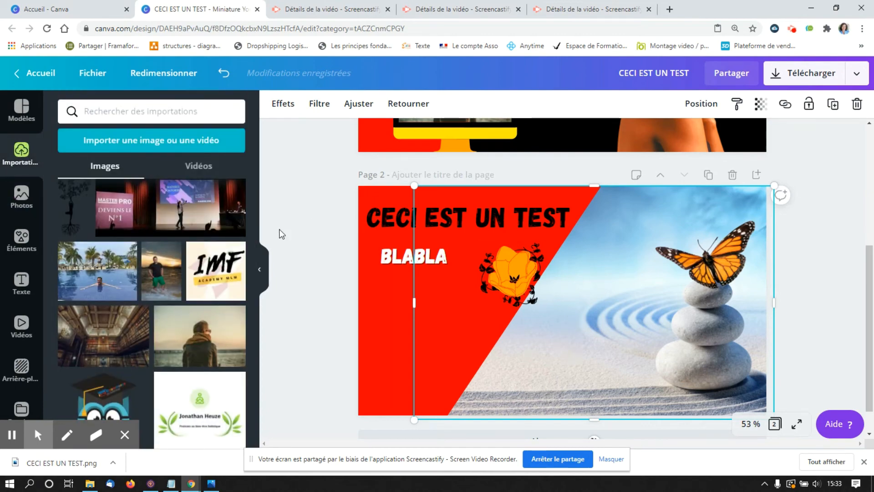
pyautogui.moveTo(254, 324)
pyautogui.mouseDown()
pyautogui.moveTo(255, 412)
pyautogui.moveTo(231, 392)
pyautogui.mouseUp()
pyautogui.click(230, 392)
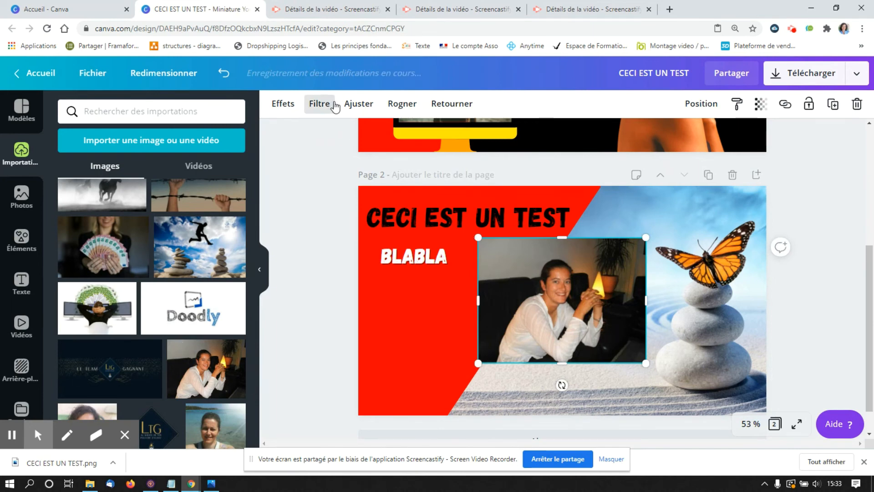
pyautogui.click(286, 108)
pyautogui.click(101, 149)
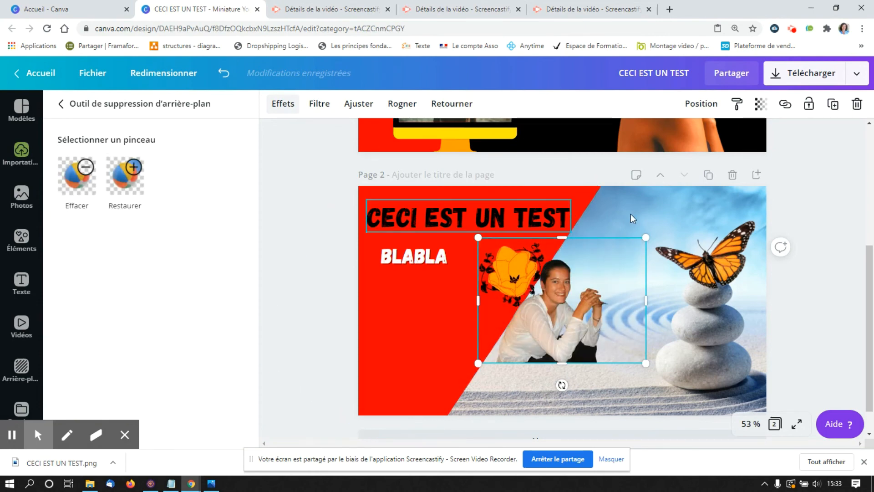
# Enlarge the woman's cutout to nearly the full page height, place it between the flower and the stones, and close background removal.
pyautogui.moveTo(646, 235); pyautogui.dragTo(731, 179)
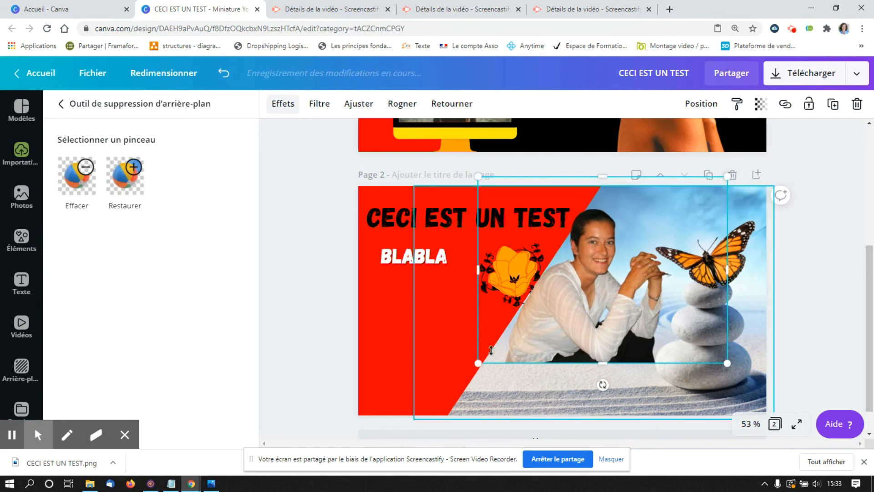
pyautogui.moveTo(479, 363); pyautogui.dragTo(426, 426)
pyautogui.moveTo(565, 374); pyautogui.dragTo(586, 367)
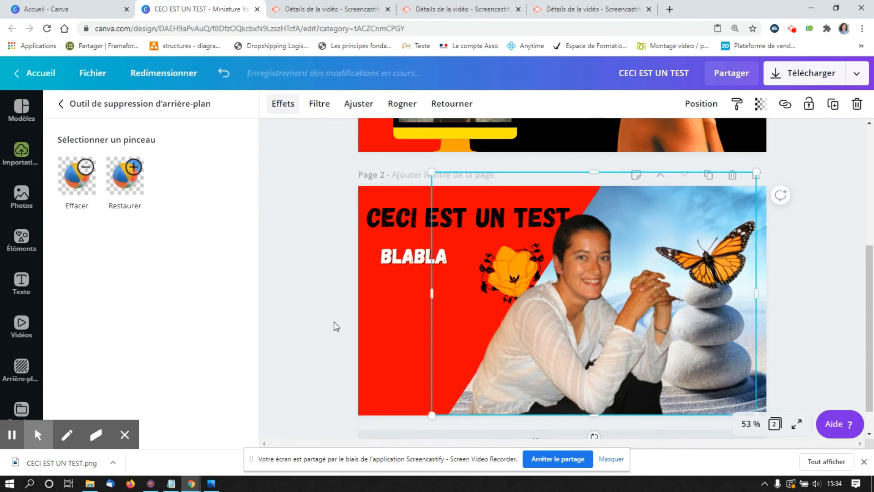
pyautogui.click(334, 326)
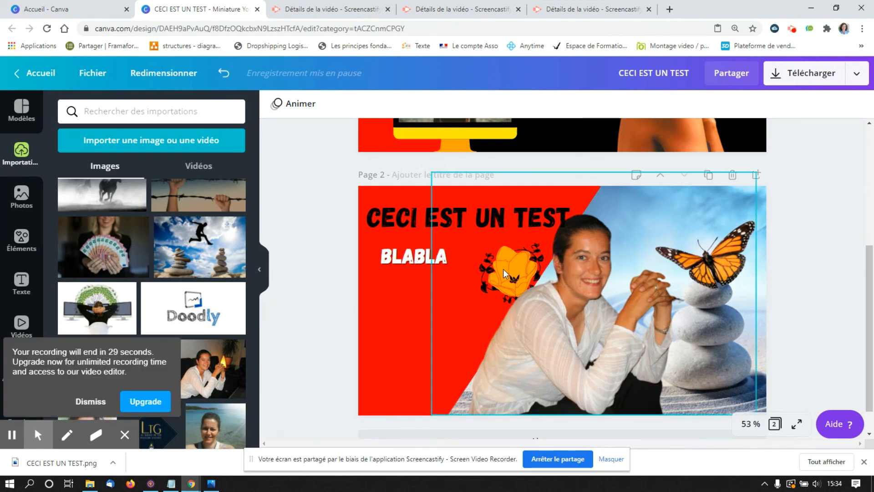
pyautogui.click(504, 268)
pyautogui.click(815, 252)
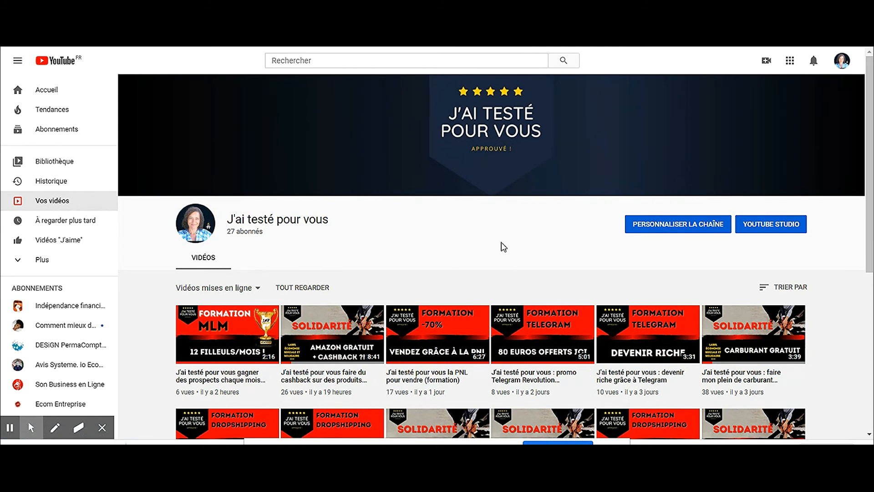
# Open the channel's video about cashback on free Amazon products and bring up its details for editing.
pyautogui.click(340, 334)
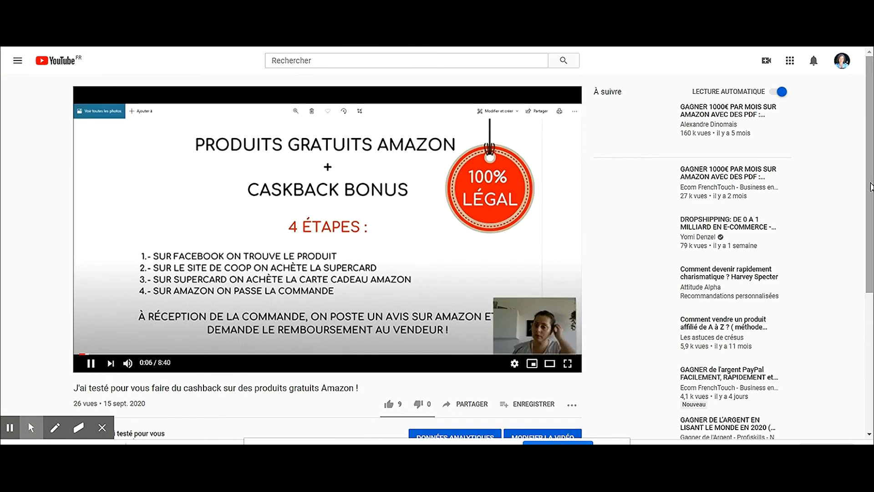
pyautogui.moveTo(871, 183); pyautogui.dragTo(870, 216)
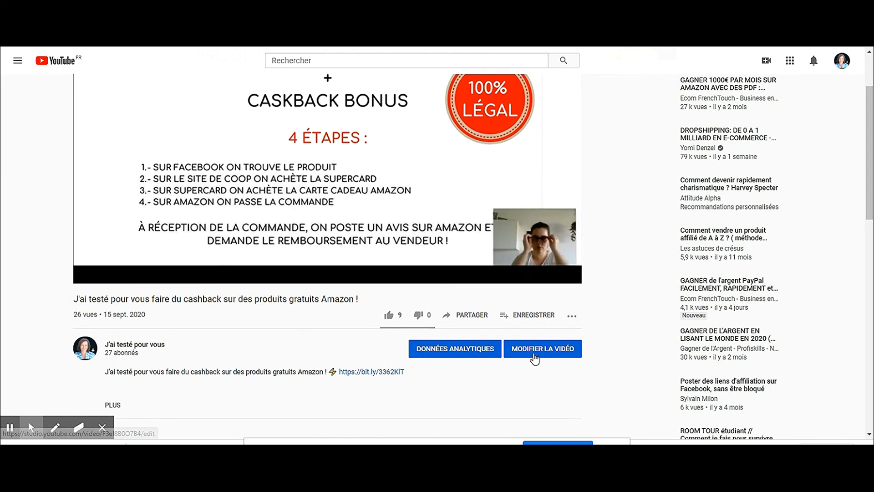
pyautogui.click(534, 356)
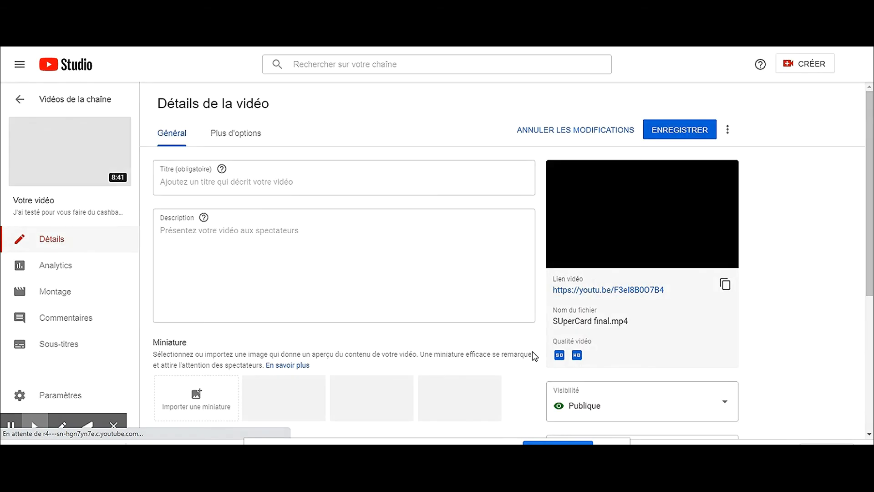
# Import the "CECI EST UN TEST" image as the video's thumbnail, and discard the modifications.
pyautogui.moveTo(869, 105); pyautogui.dragTo(871, 298)
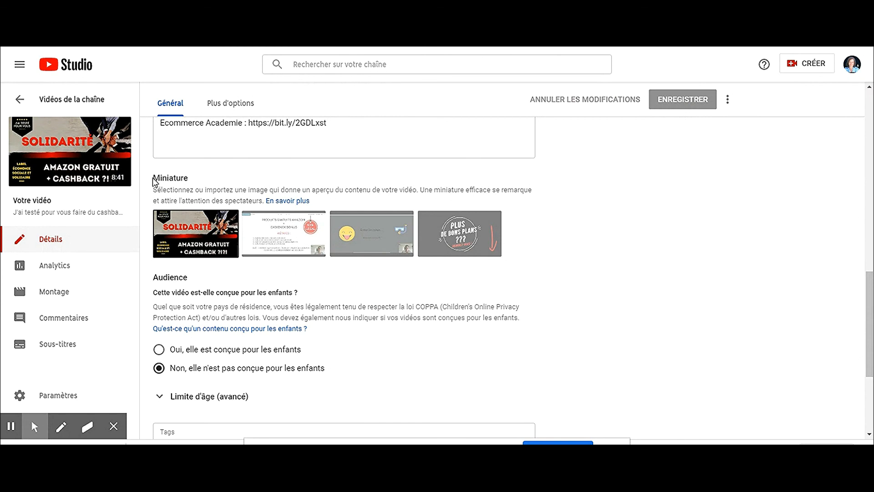
pyautogui.moveTo(189, 228)
pyautogui.click(228, 223)
pyautogui.click(182, 222)
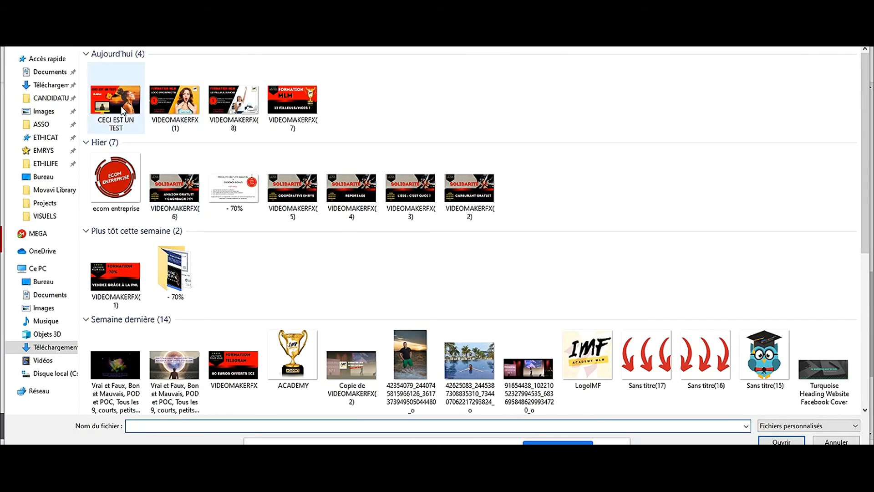
pyautogui.doubleClick(121, 111)
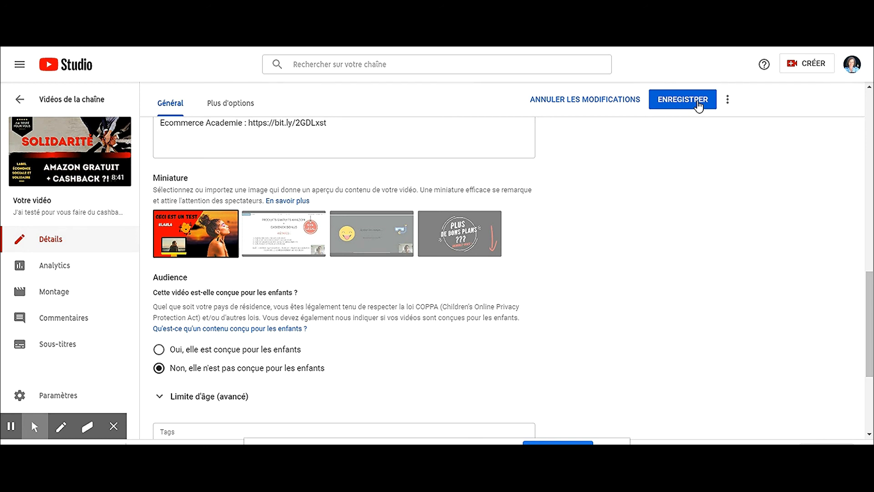
pyautogui.click(564, 101)
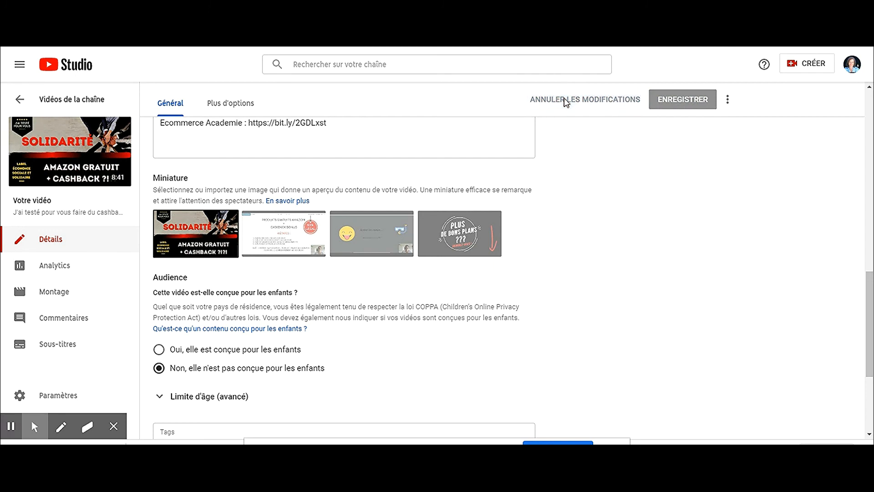
# Return to the channel's video list and examine the thumbnails of the uploaded videos.
pyautogui.click(24, 102)
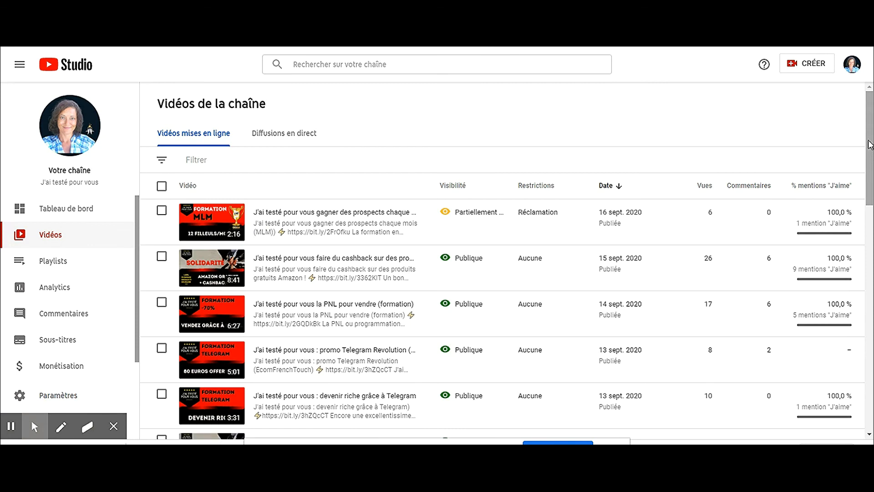
pyautogui.moveTo(869, 145); pyautogui.dragTo(871, 299)
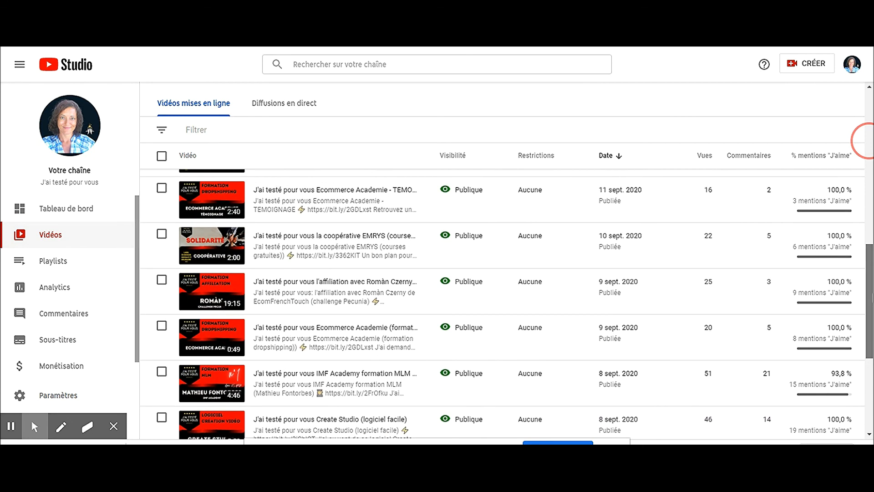
pyautogui.moveTo(869, 142); pyautogui.dragTo(871, 163)
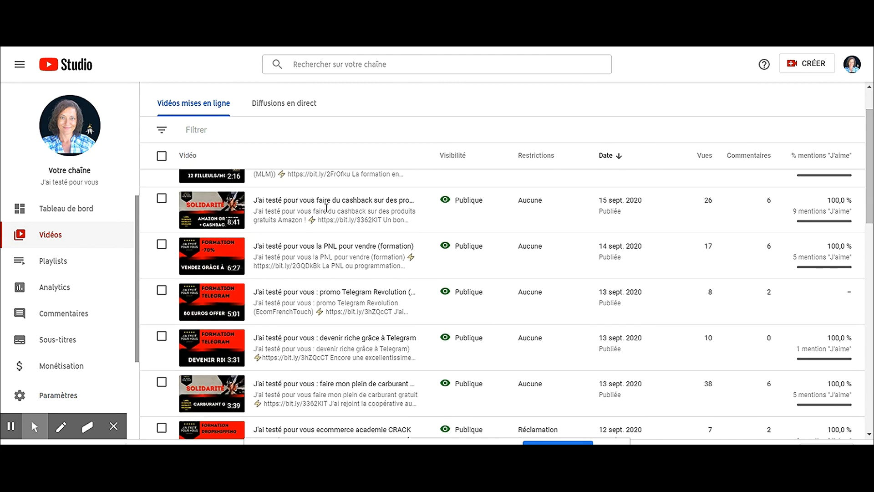
pyautogui.moveTo(268, 253)
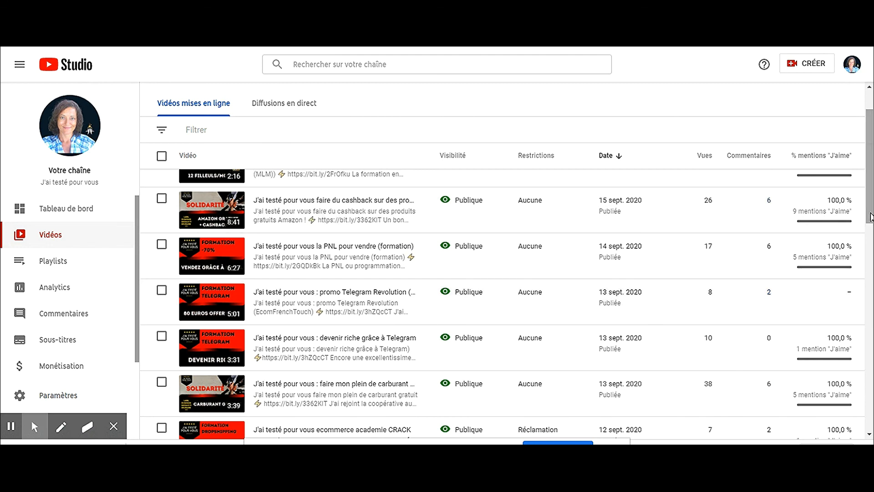
pyautogui.scroll(2, 862, 215)
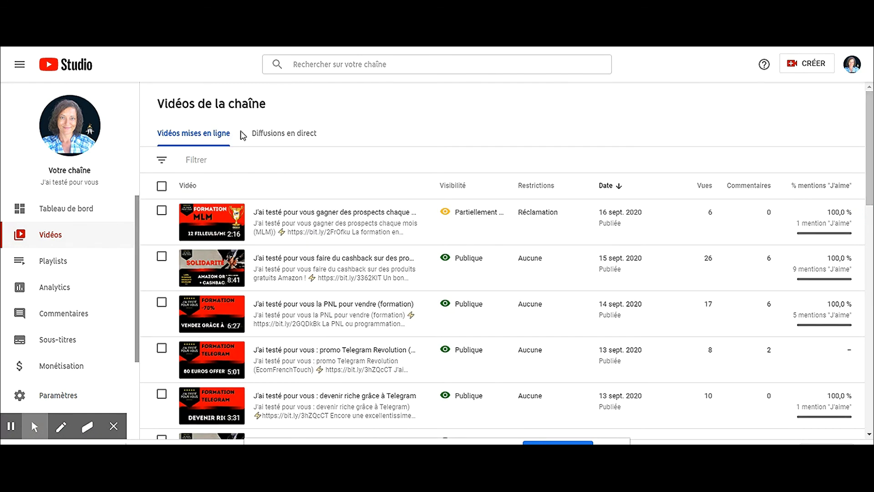